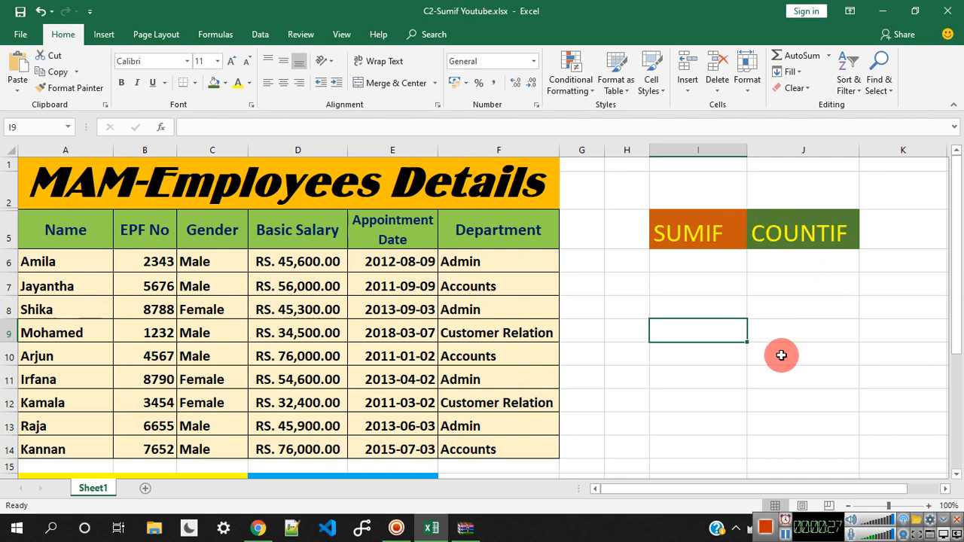
Step: Examine the salary and headcount questions below the employee table, the Department column entries and the SUMIF heading cell
{"action": "scroll", "coordinate": [295, 319], "scroll_direction": "down", "scroll_amount": 3}
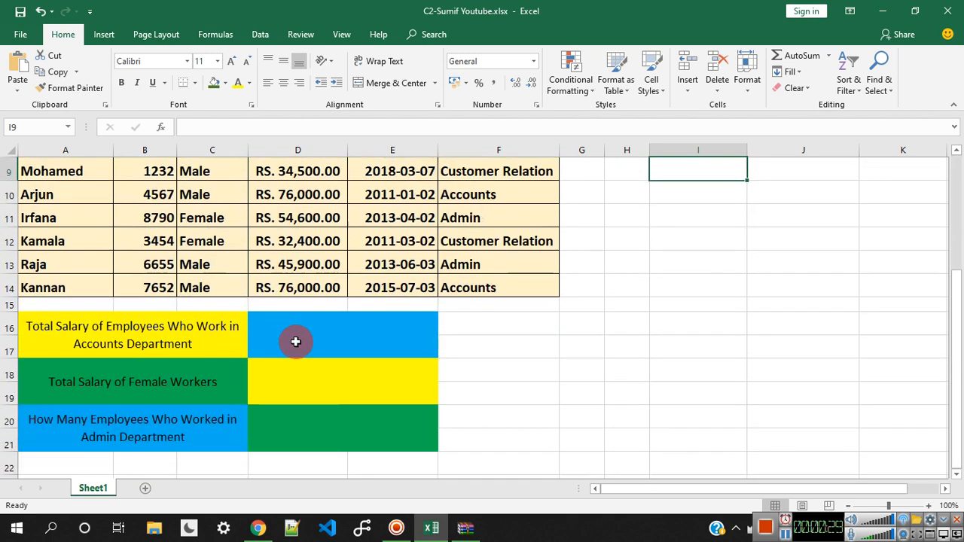
{"action": "left_click", "coordinate": [172, 351]}
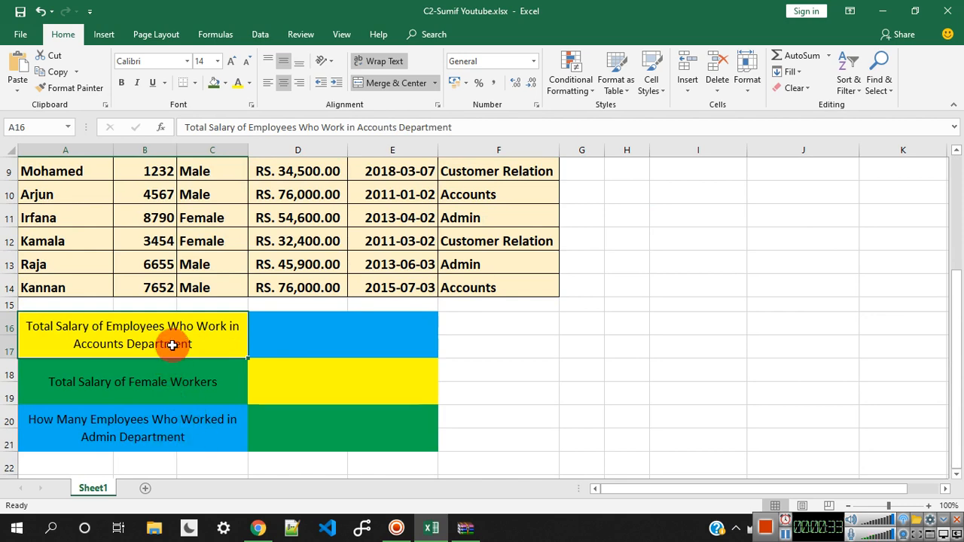
{"action": "scroll", "coordinate": [177, 343], "scroll_direction": "up", "scroll_amount": 2}
{"action": "scroll", "coordinate": [174, 348], "scroll_direction": "down", "scroll_amount": 2}
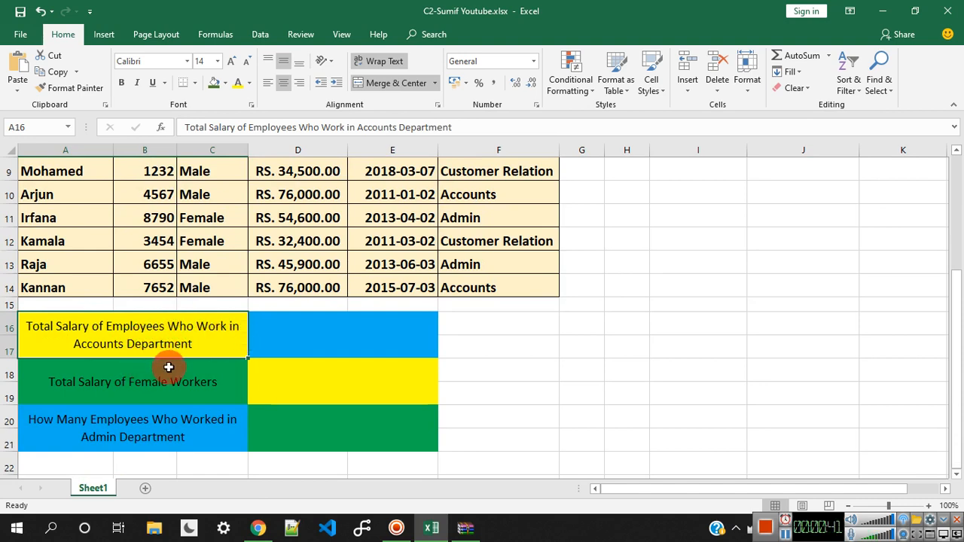
{"action": "scroll", "coordinate": [83, 369], "scroll_direction": "up", "scroll_amount": 2}
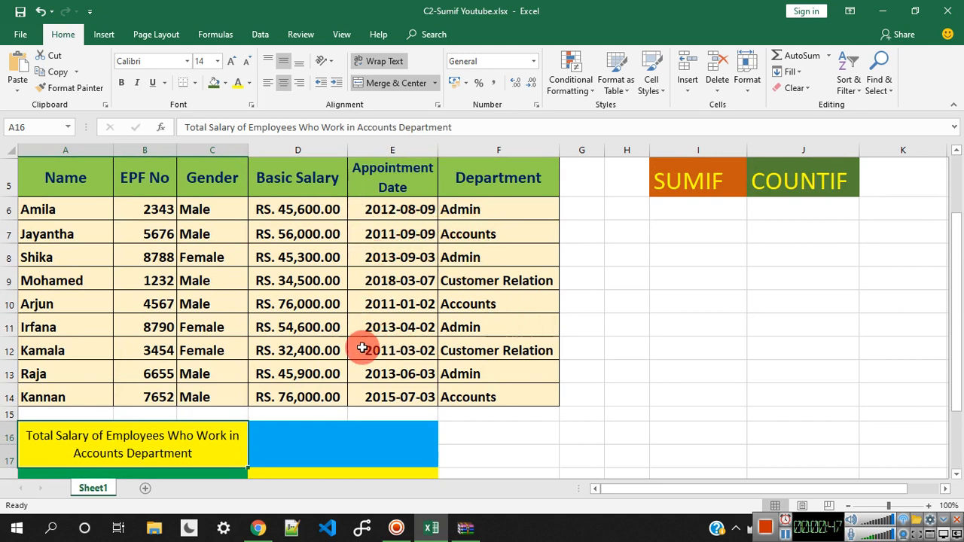
{"action": "left_click", "coordinate": [512, 209]}
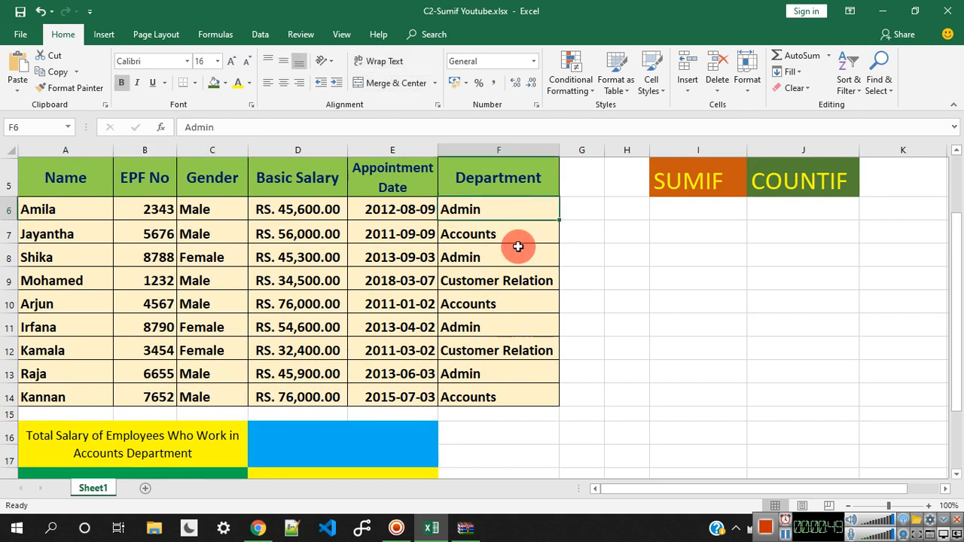
{"action": "left_click", "coordinate": [517, 249]}
{"action": "left_click", "coordinate": [516, 283]}
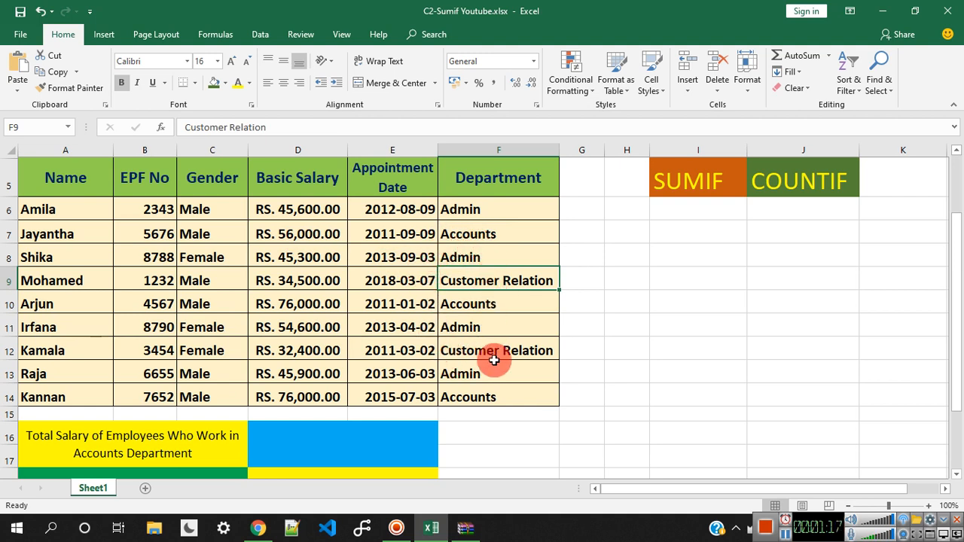
{"action": "left_click", "coordinate": [678, 183]}
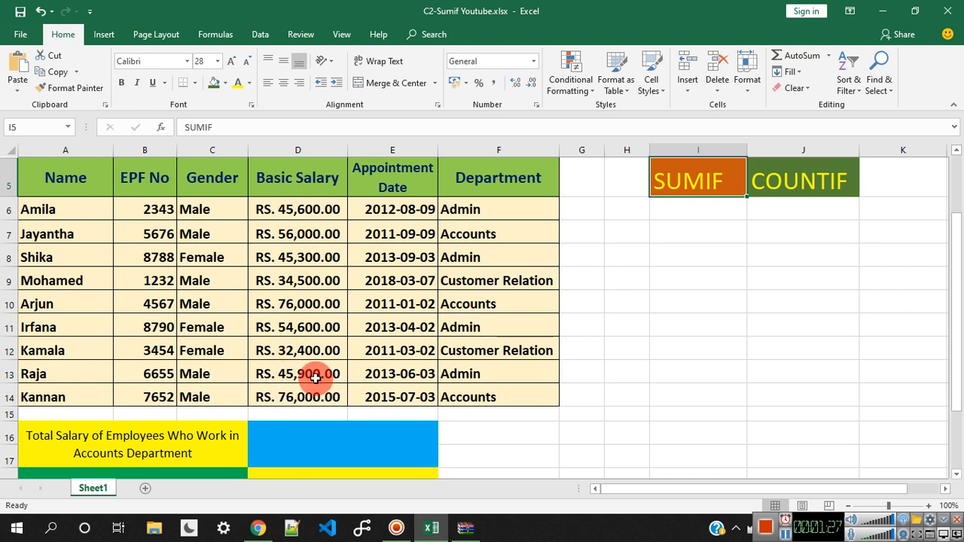
{"action": "left_click", "coordinate": [303, 426]}
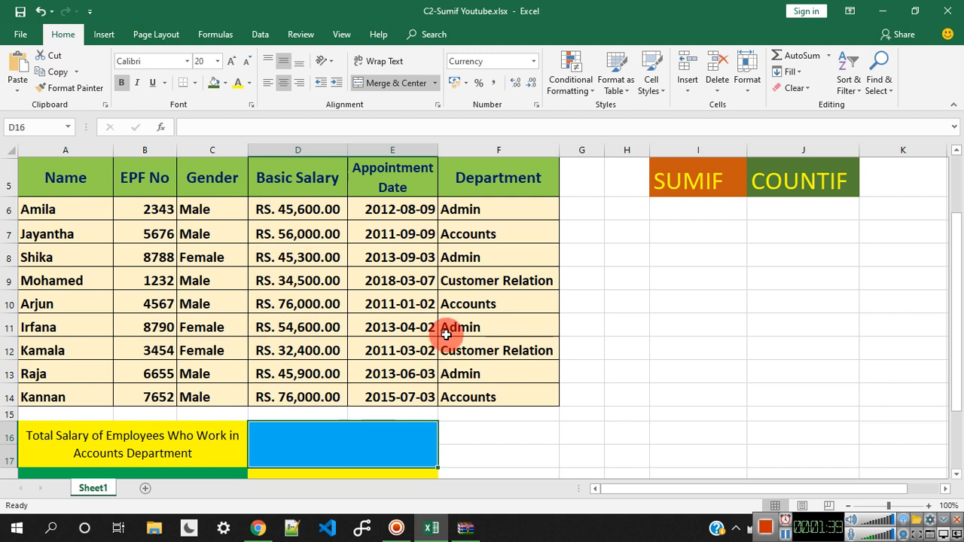
Step: Enter the notes "Accounts" in cell I8 and "Basic Salary=Total" in cell J8
{"action": "left_click", "coordinate": [707, 245]}
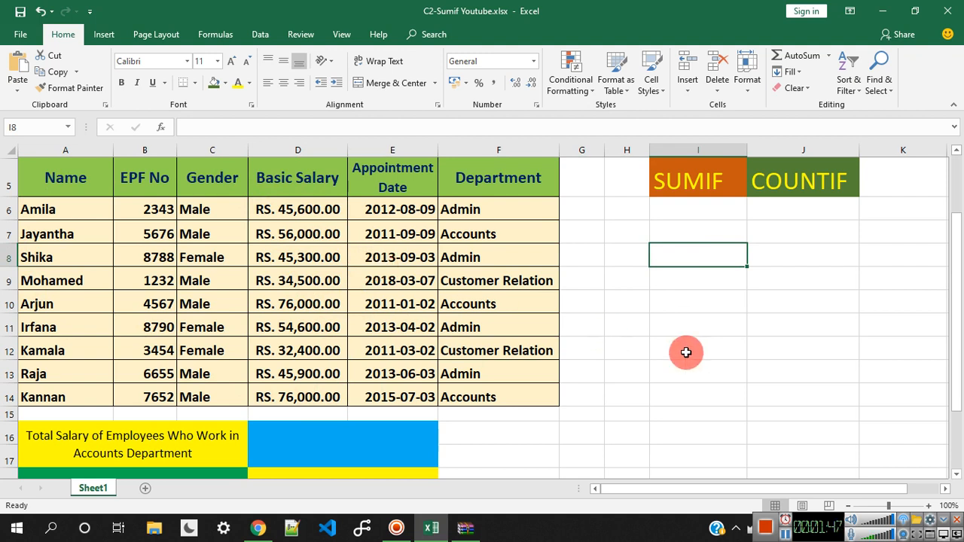
{"action": "type", "text": "Accounts"}
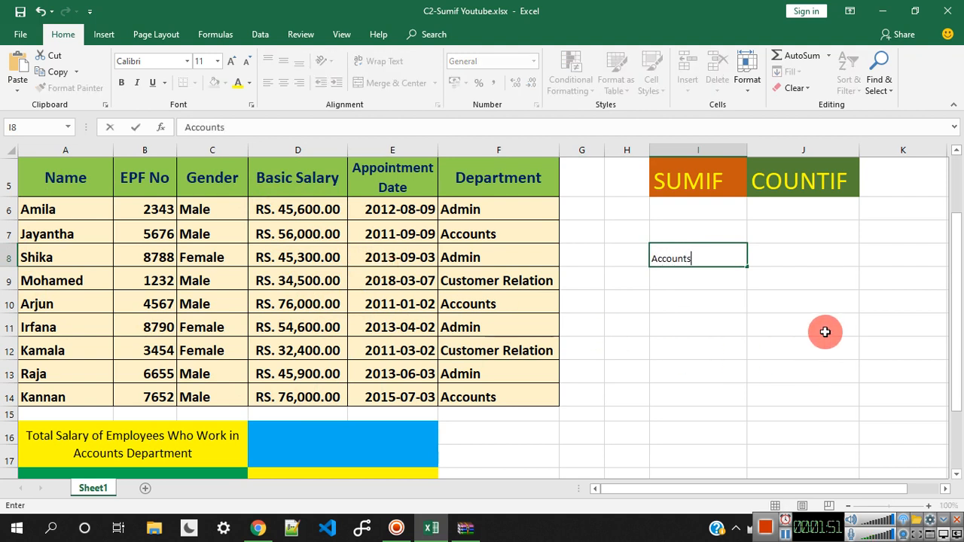
{"action": "key", "text": "Return"}
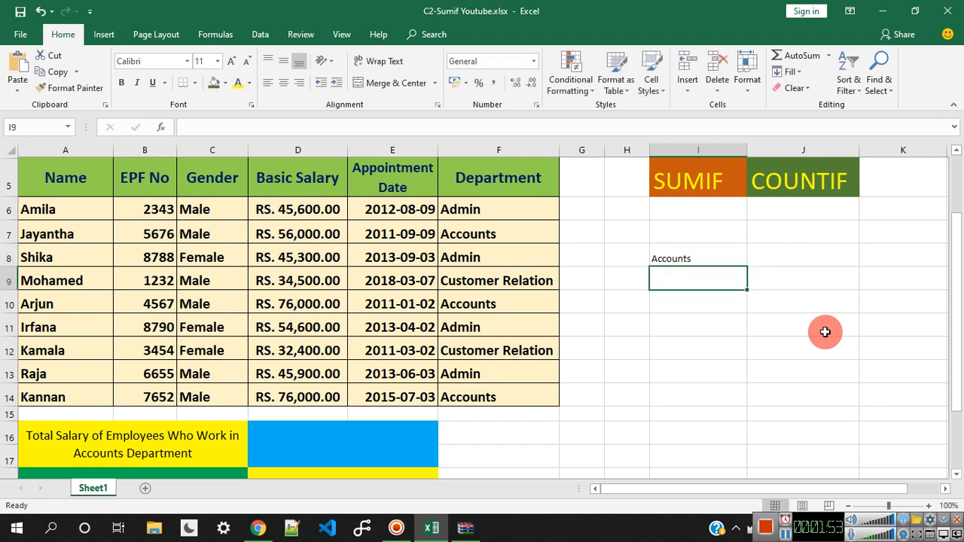
{"action": "left_click", "coordinate": [777, 263]}
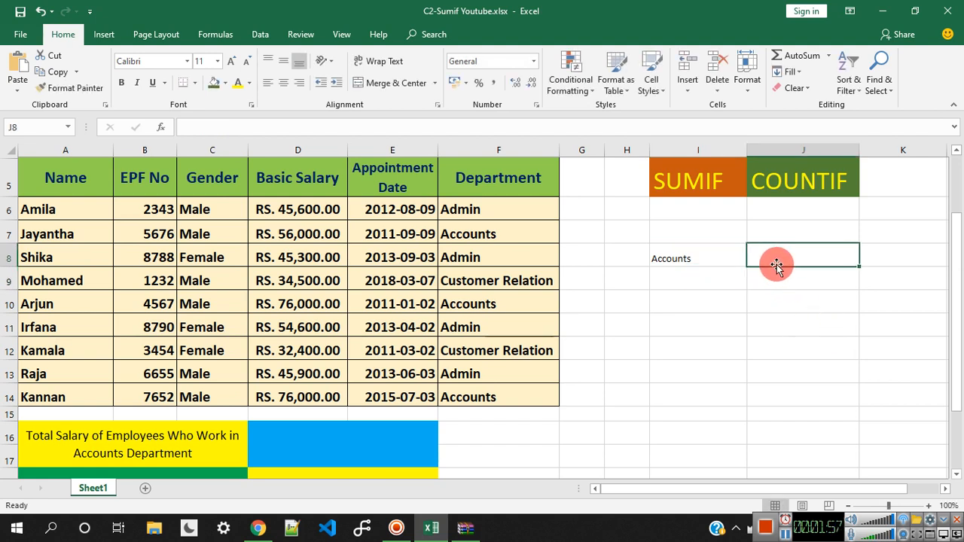
{"action": "type", "text": "Basic Salary=Total"}
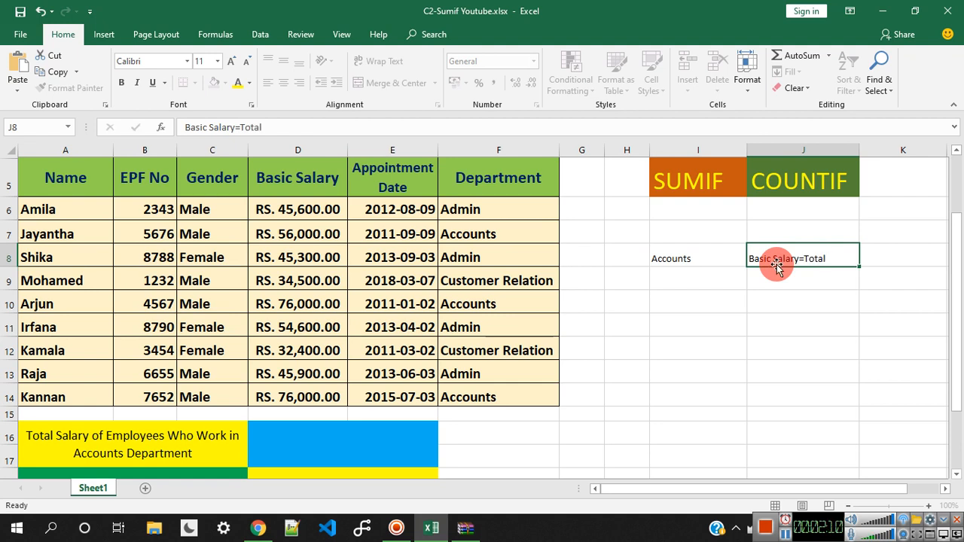
{"action": "key", "text": "Return"}
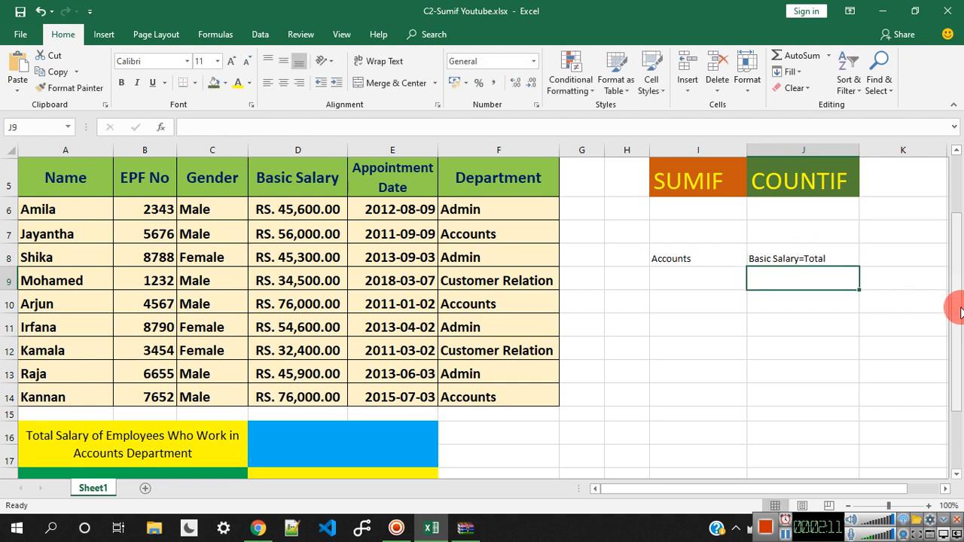
Step: Start a SUMIF formula in D16, the Accounts total salary cell, with the Department entries F6:F14 as the range
{"action": "left_click", "coordinate": [716, 186]}
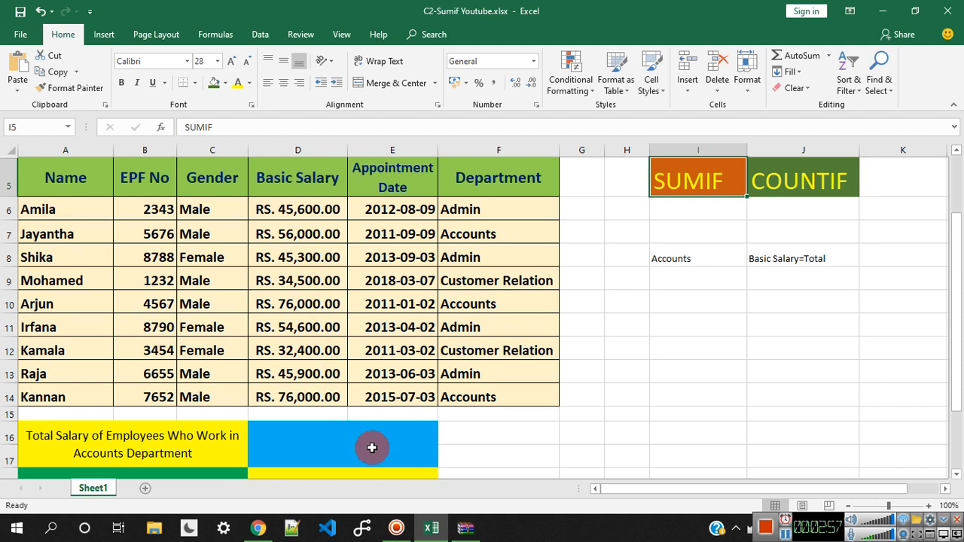
{"action": "left_click", "coordinate": [341, 444]}
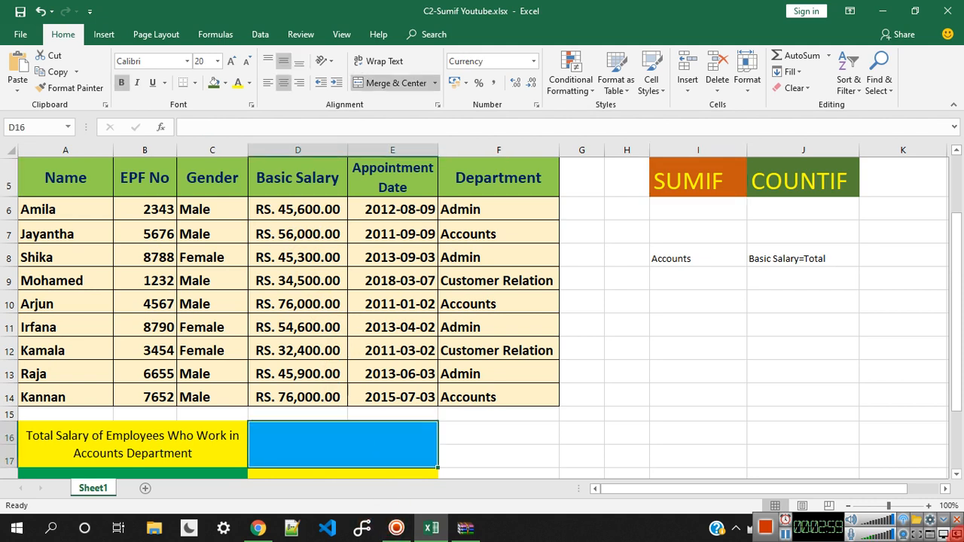
{"action": "type", "text": "="}
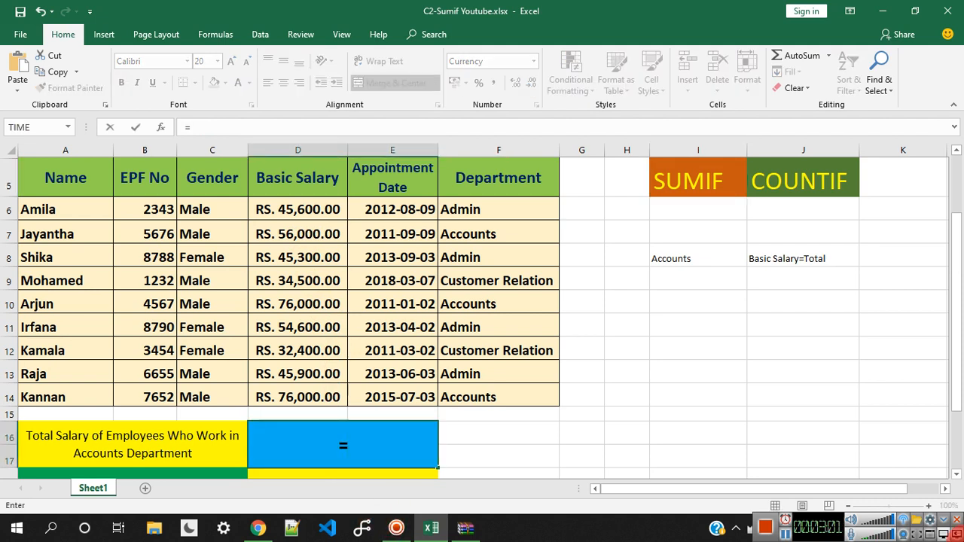
{"action": "type", "text": "sumif"}
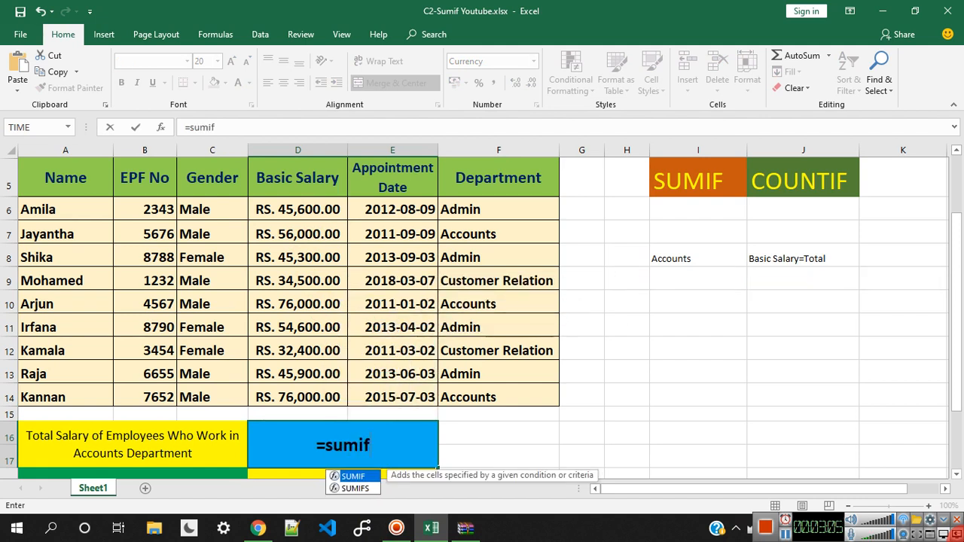
{"action": "type", "text": "("}
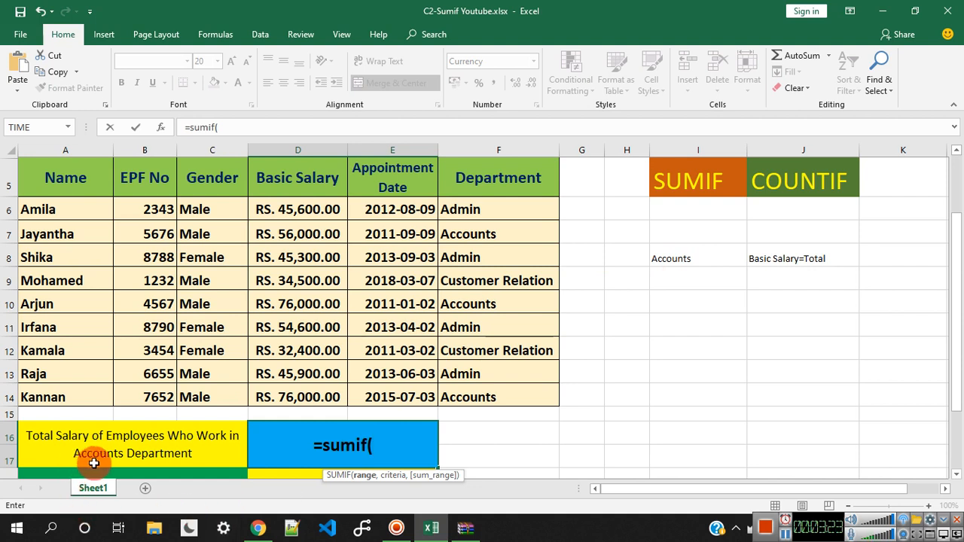
{"action": "left_click", "coordinate": [479, 209]}
{"action": "left_click_drag", "start_coordinate": [478, 208], "coordinate": [470, 397]}
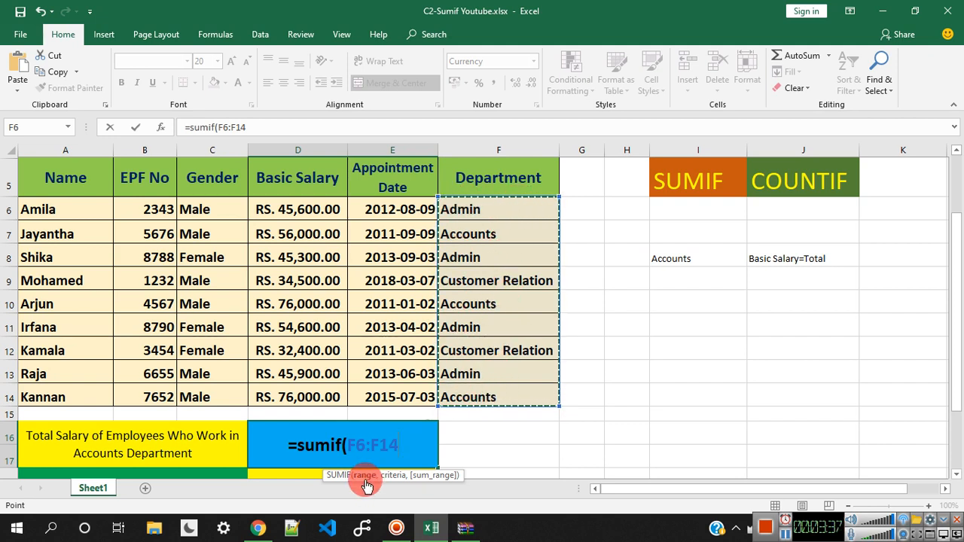
{"action": "type", "text": ","}
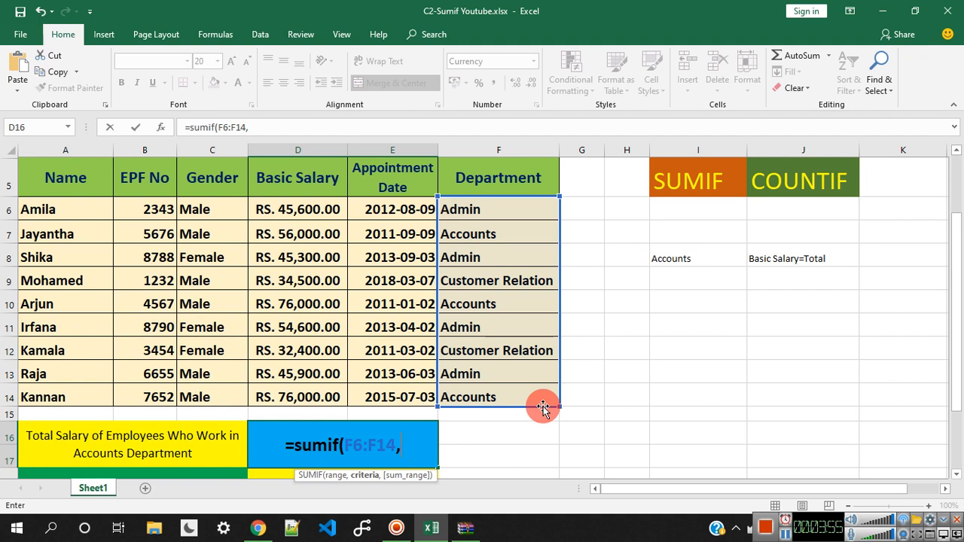
{"action": "type", "text": "\"A"}
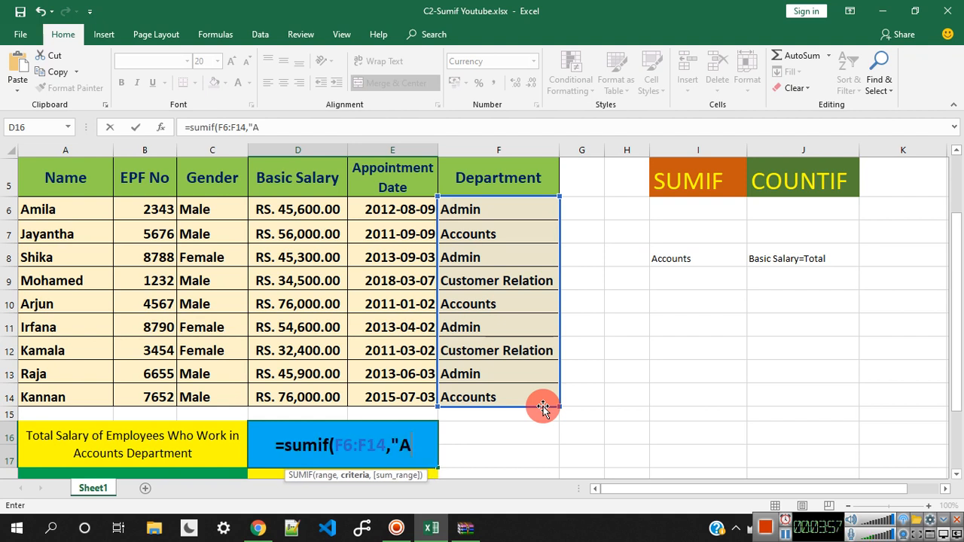
{"action": "type", "text": "ccounts"}
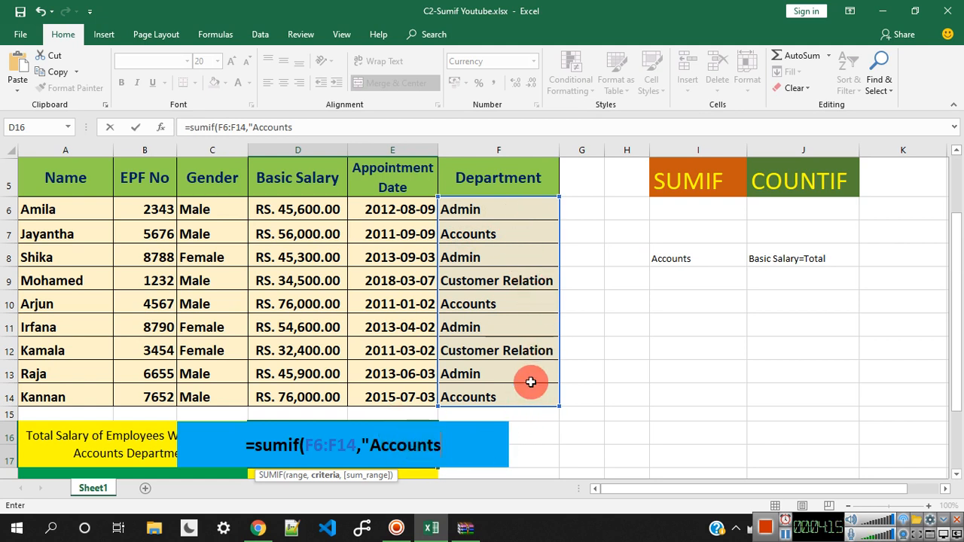
{"action": "type", "text": "\""}
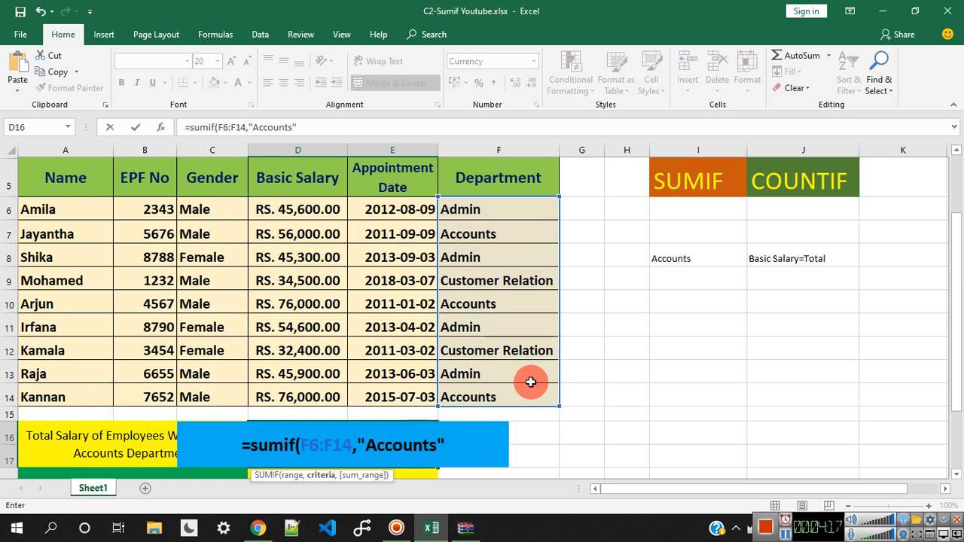
{"action": "key", "text": "BackSpace"}
{"action": "key", "text": "BackSpace"}
{"action": "key", "text": "BackSpace"}
{"action": "key", "text": "BackSpace"}
{"action": "key", "text": "BackSpace"}
{"action": "key", "text": "BackSpace"}
{"action": "key", "text": "BackSpace"}
{"action": "key", "text": "BackSpace"}
{"action": "key", "text": "BackSpace"}
{"action": "key", "text": "BackSpace"}
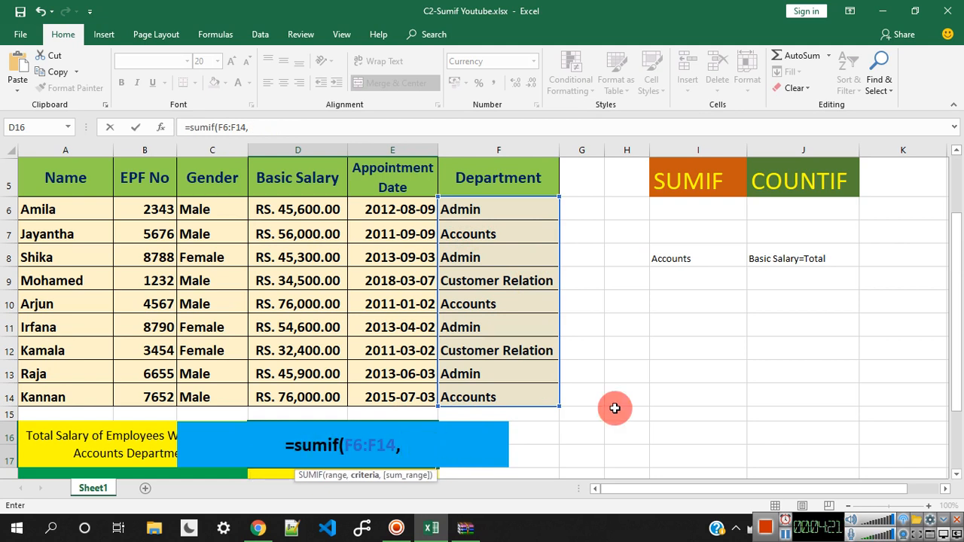
Step: Complete the SUMIF formula with cell F7 as the criterion and the Basic Salary values D6:D14 as the sum range
{"action": "left_click", "coordinate": [481, 233]}
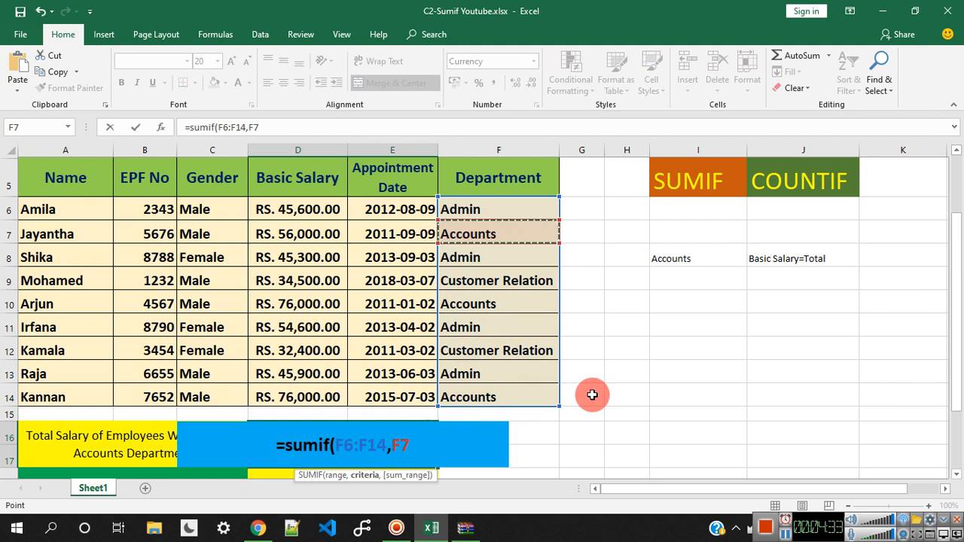
{"action": "type", "text": ","}
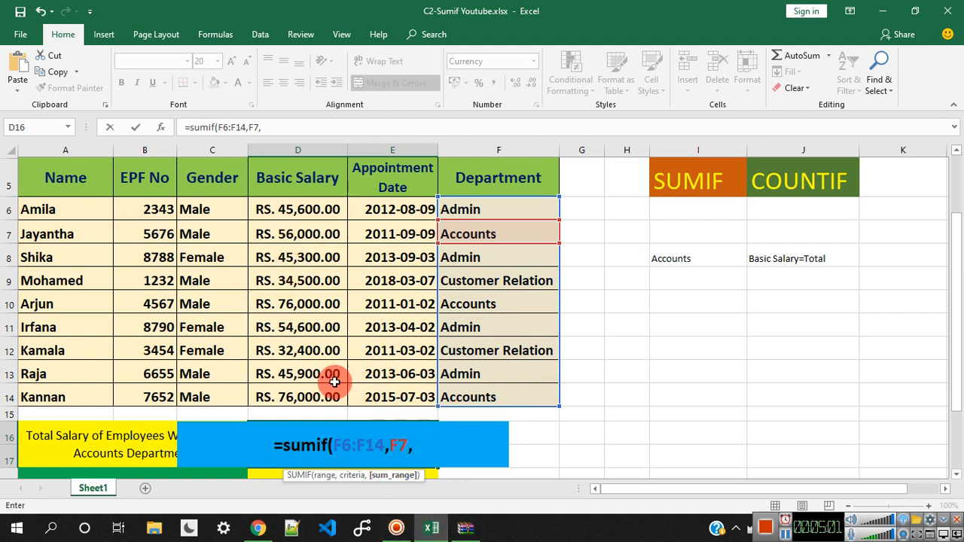
{"action": "left_click_drag", "start_coordinate": [317, 213], "coordinate": [309, 398]}
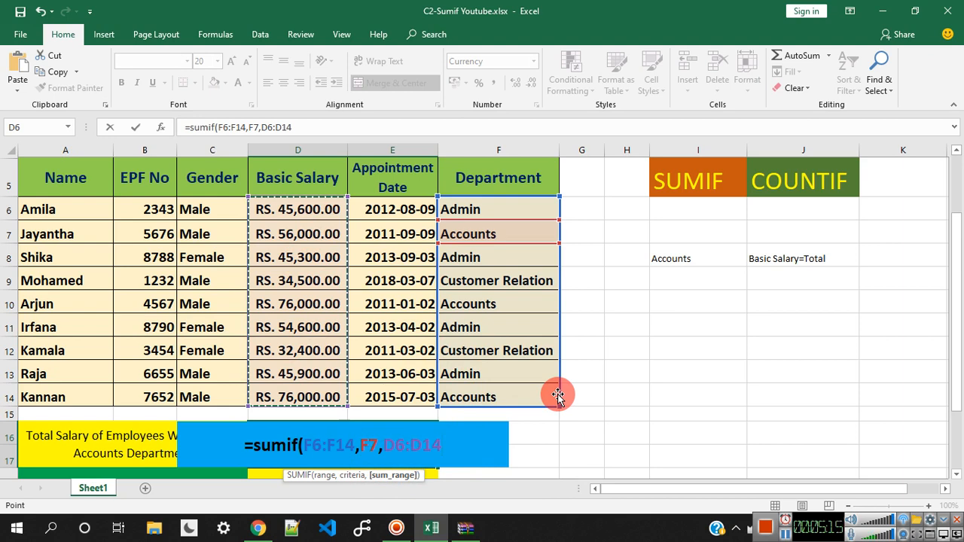
{"action": "type", "text": ")"}
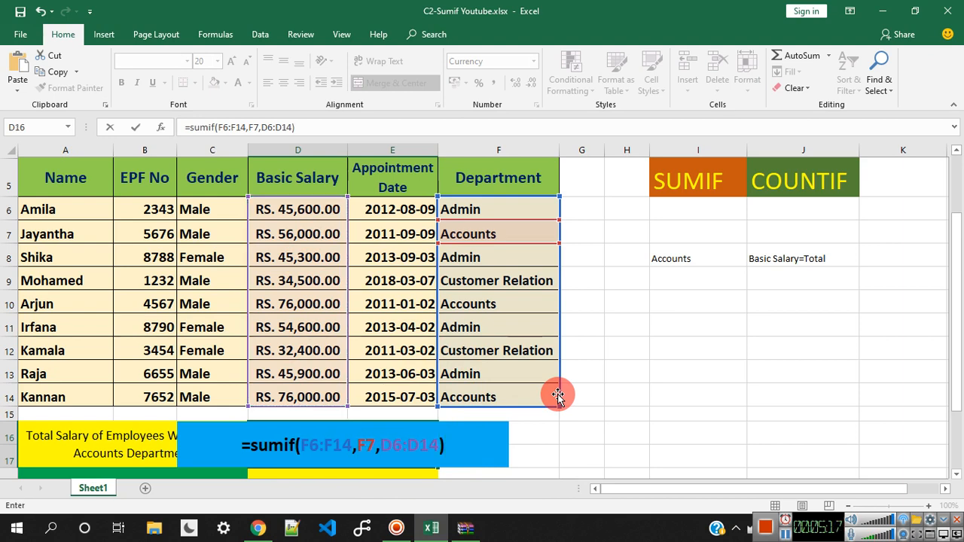
{"action": "key", "text": "Return"}
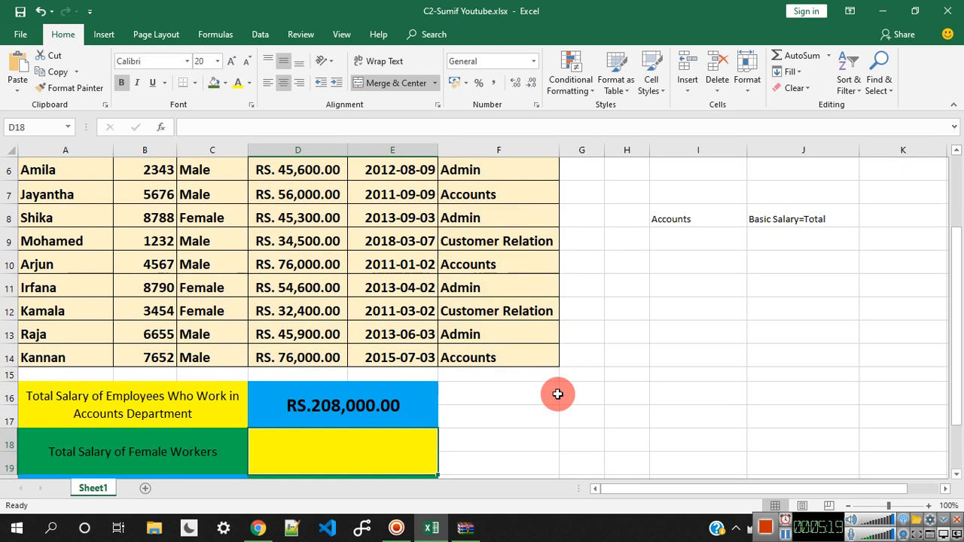
Step: Check the Accounts department total against the employee table and review the formula in D16
{"action": "scroll", "coordinate": [392, 415], "scroll_direction": "up", "scroll_amount": 2}
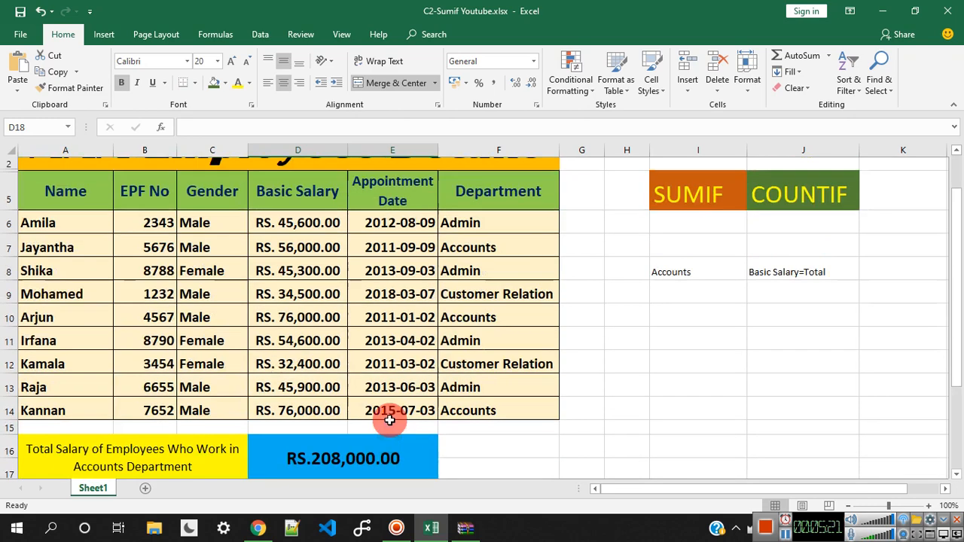
{"action": "scroll", "coordinate": [405, 438], "scroll_direction": "down", "scroll_amount": 3}
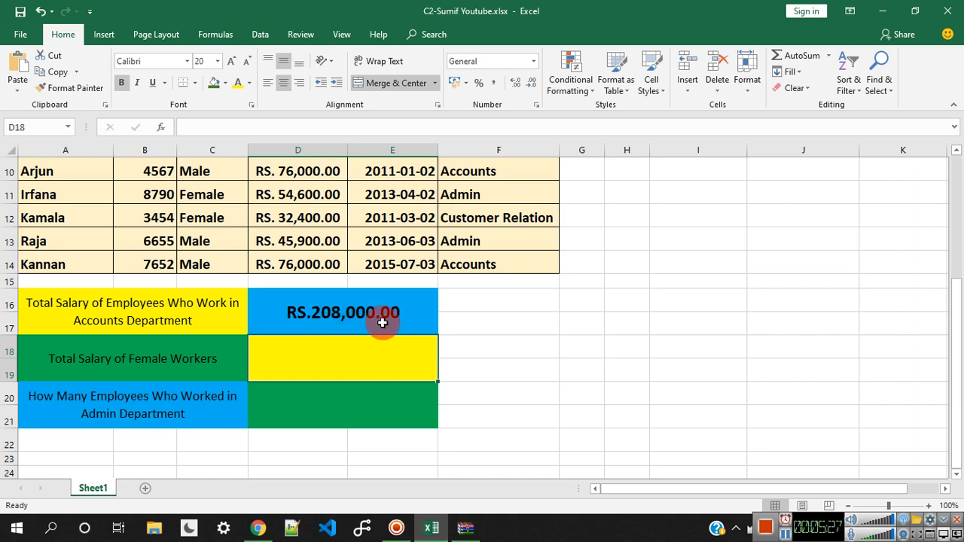
{"action": "scroll", "coordinate": [394, 323], "scroll_direction": "up", "scroll_amount": 3}
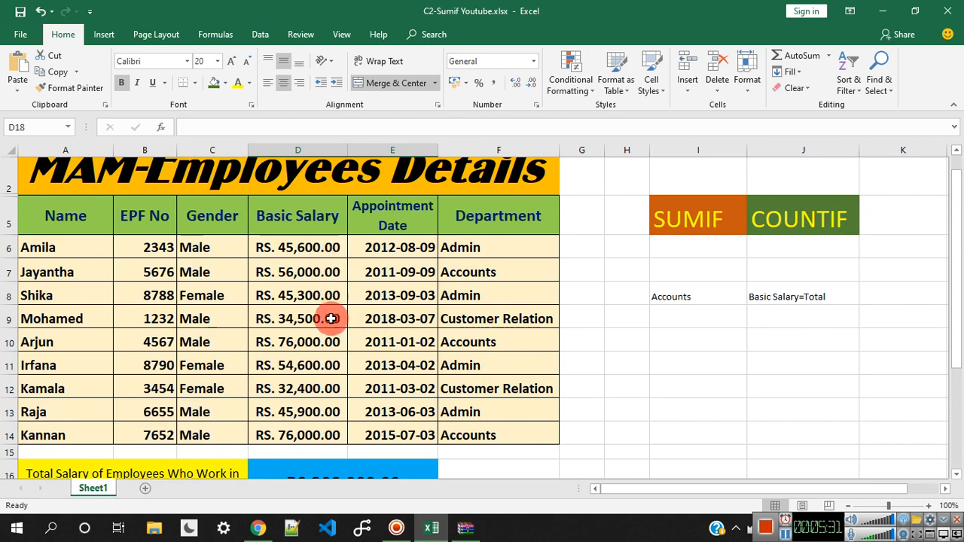
{"action": "scroll", "coordinate": [369, 396], "scroll_direction": "down", "scroll_amount": 1}
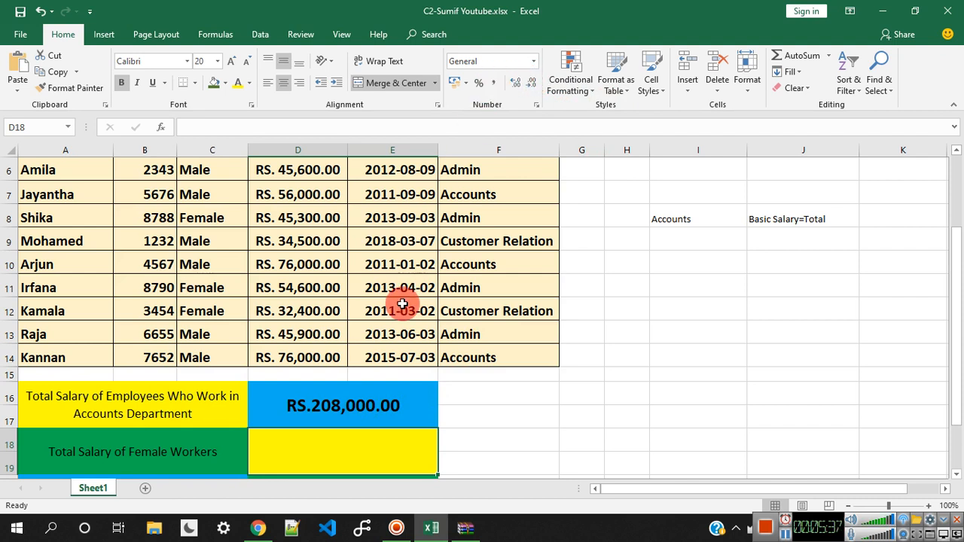
{"action": "left_click", "coordinate": [340, 403]}
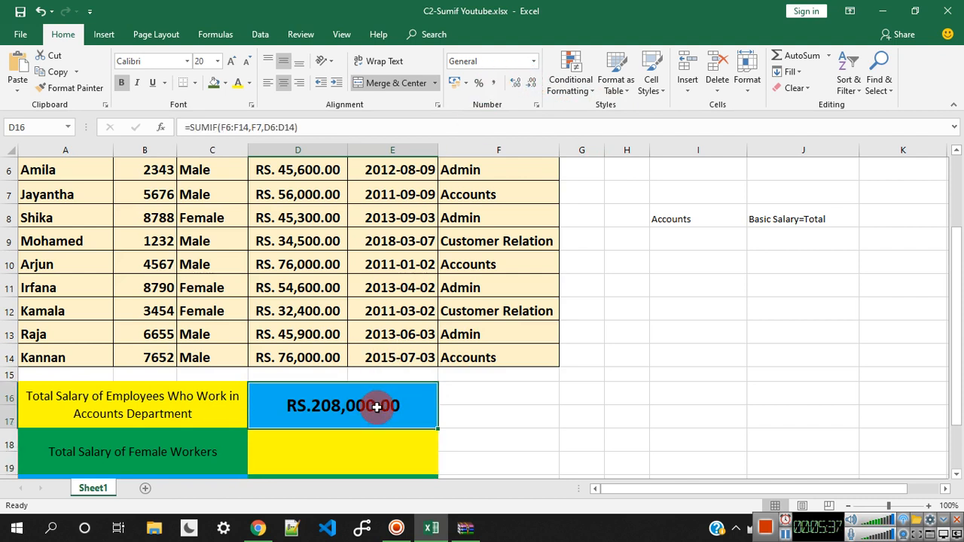
Step: Format the Accounts total salary in D16 as RS. currency with no decimal places
{"action": "left_click", "coordinate": [534, 83]}
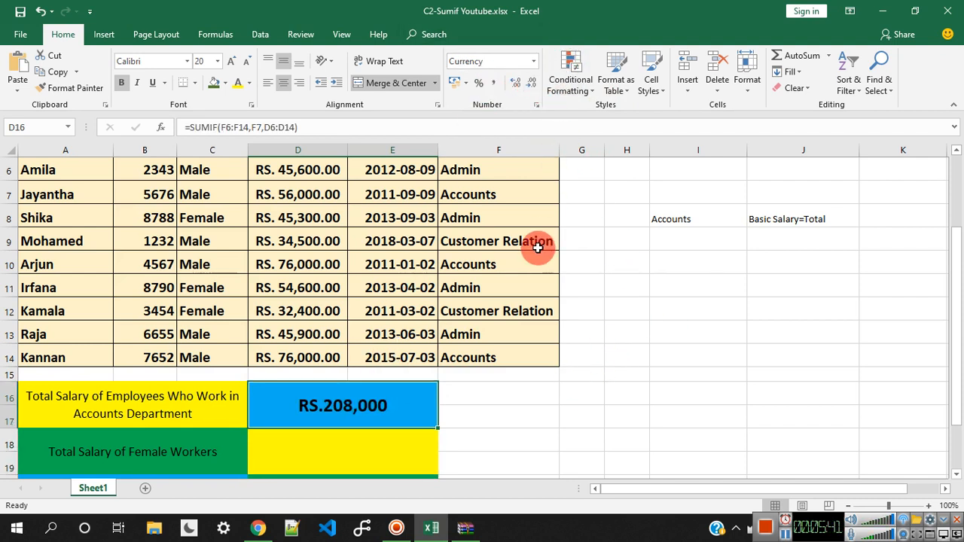
{"action": "scroll", "coordinate": [522, 295], "scroll_direction": "up", "scroll_amount": 1}
{"action": "scroll", "coordinate": [487, 301], "scroll_direction": "down", "scroll_amount": 5}
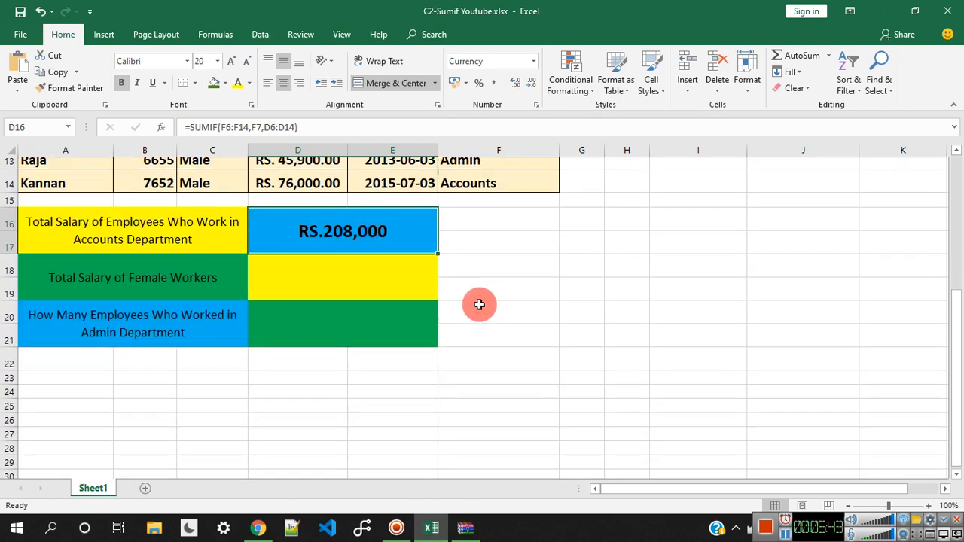
Step: Examine the female workers' salary question alongside the Gender and Basic Salary columns of the employee table
{"action": "scroll", "coordinate": [365, 280], "scroll_direction": "up", "scroll_amount": 1}
{"action": "scroll", "coordinate": [189, 319], "scroll_direction": "up", "scroll_amount": 1}
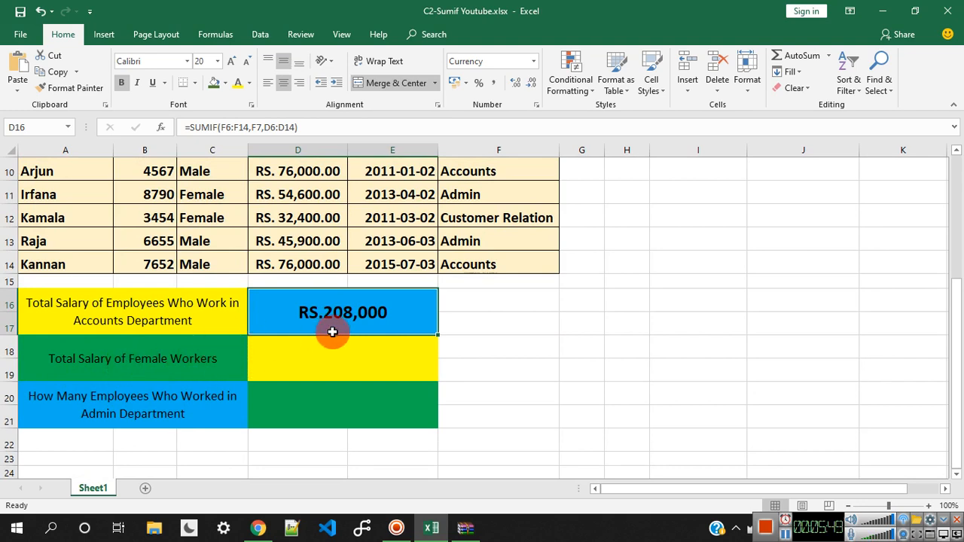
{"action": "scroll", "coordinate": [335, 316], "scroll_direction": "up", "scroll_amount": 1}
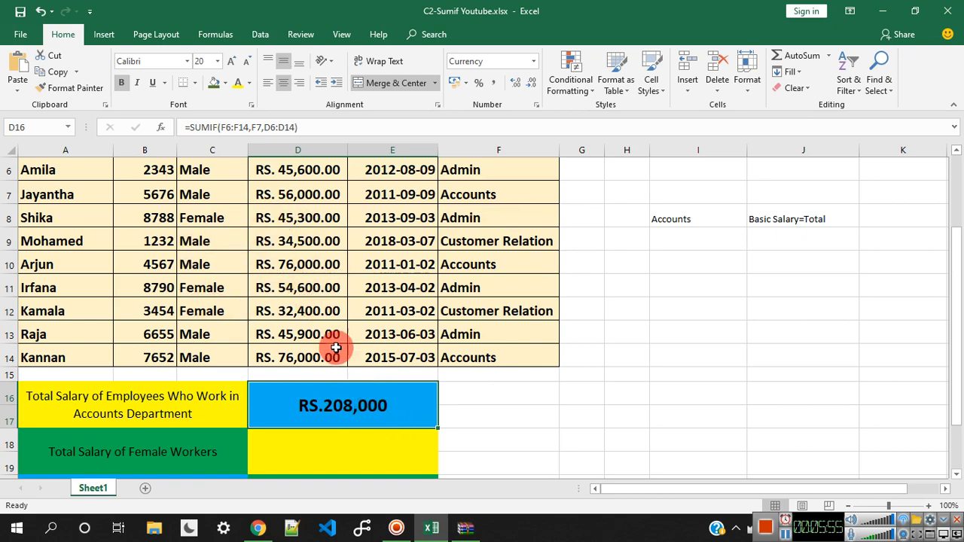
{"action": "scroll", "coordinate": [447, 276], "scroll_direction": "up", "scroll_amount": 1}
{"action": "scroll", "coordinate": [447, 271], "scroll_direction": "down", "scroll_amount": 4}
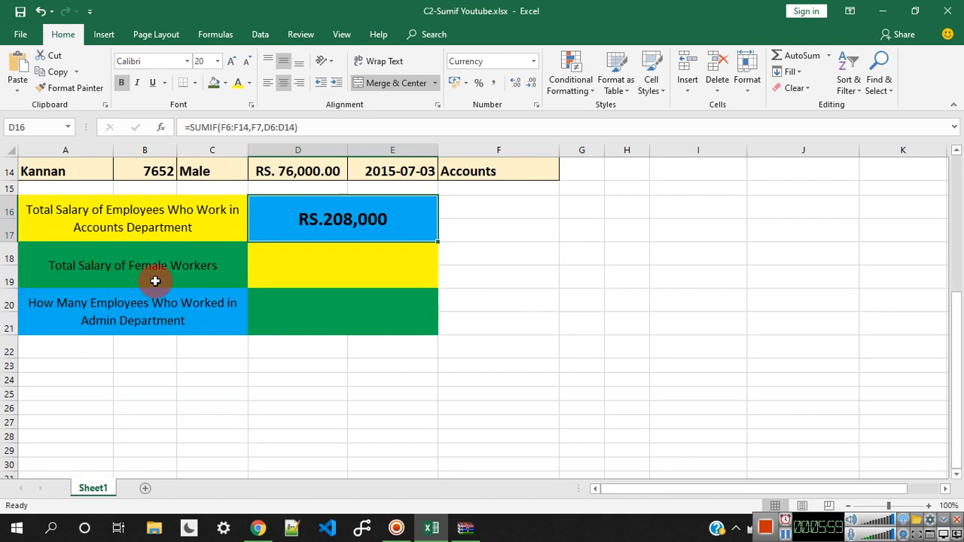
{"action": "scroll", "coordinate": [398, 317], "scroll_direction": "up", "scroll_amount": 4}
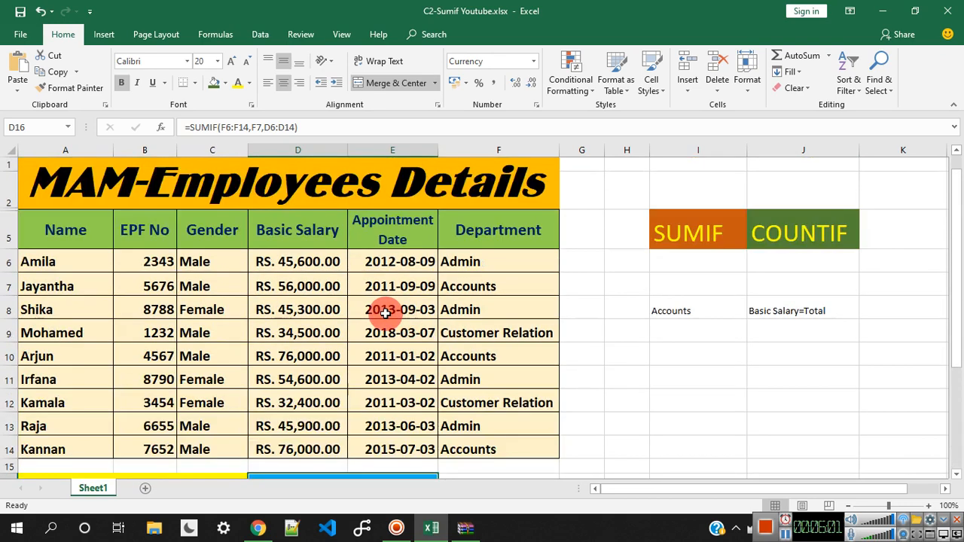
{"action": "scroll", "coordinate": [442, 324], "scroll_direction": "down", "scroll_amount": 1}
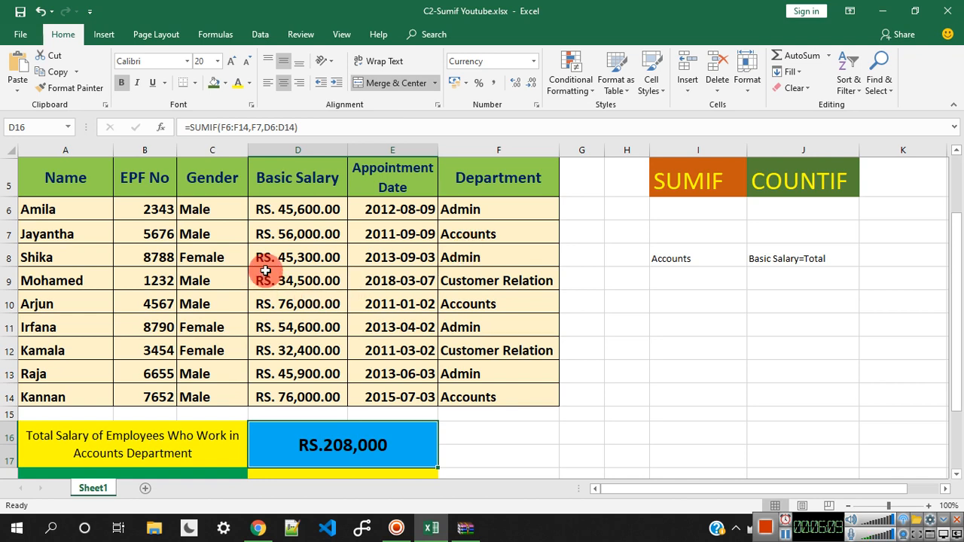
Step: Start a SUMIF formula in D18, the female workers' total salary cell, with the Gender entries C6:C14 as the range
{"action": "scroll", "coordinate": [339, 286], "scroll_direction": "down", "scroll_amount": 1}
{"action": "left_click", "coordinate": [355, 384]}
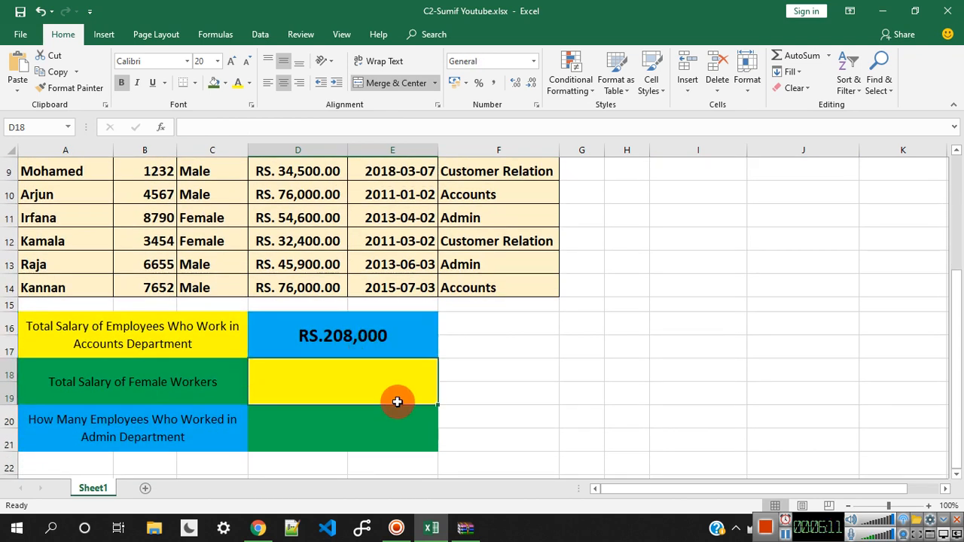
{"action": "type", "text": "=sum"}
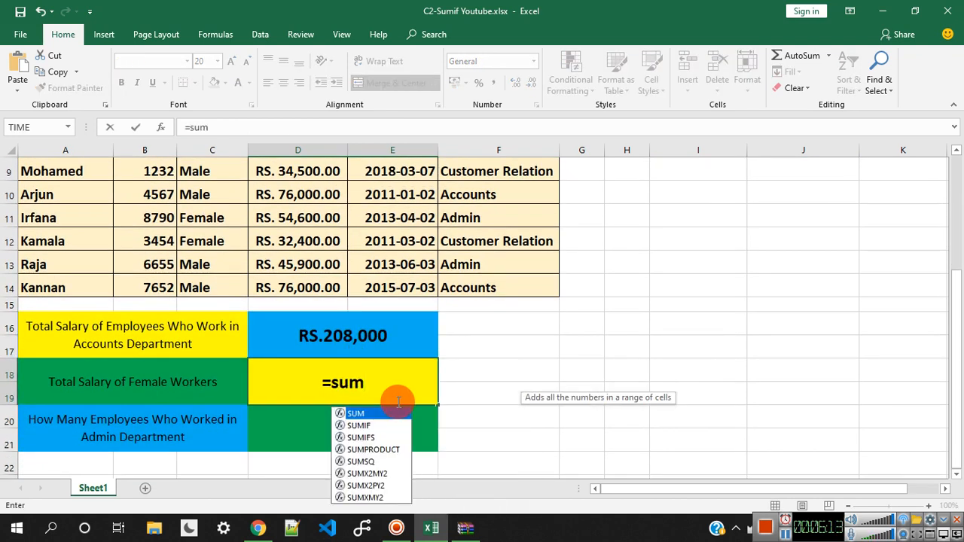
{"action": "type", "text": "if"}
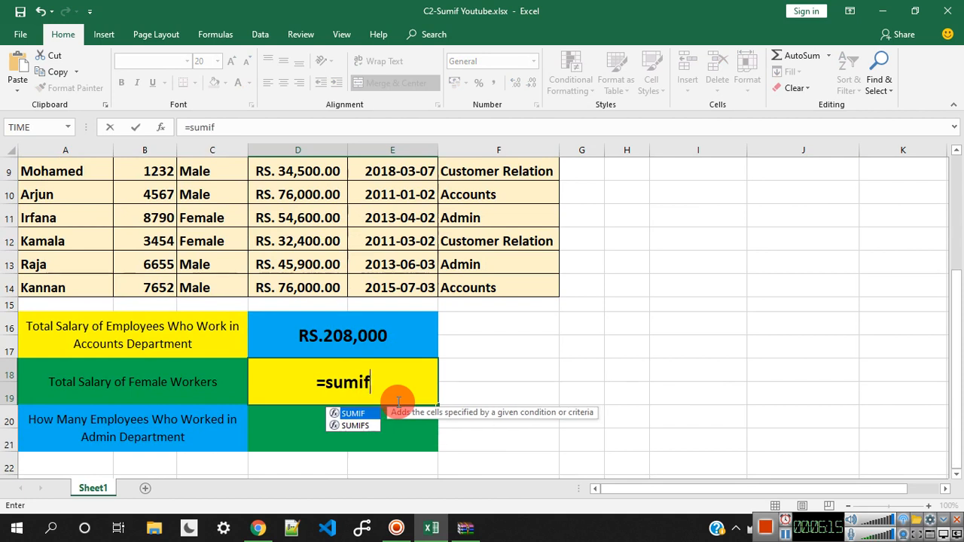
{"action": "type", "text": "("}
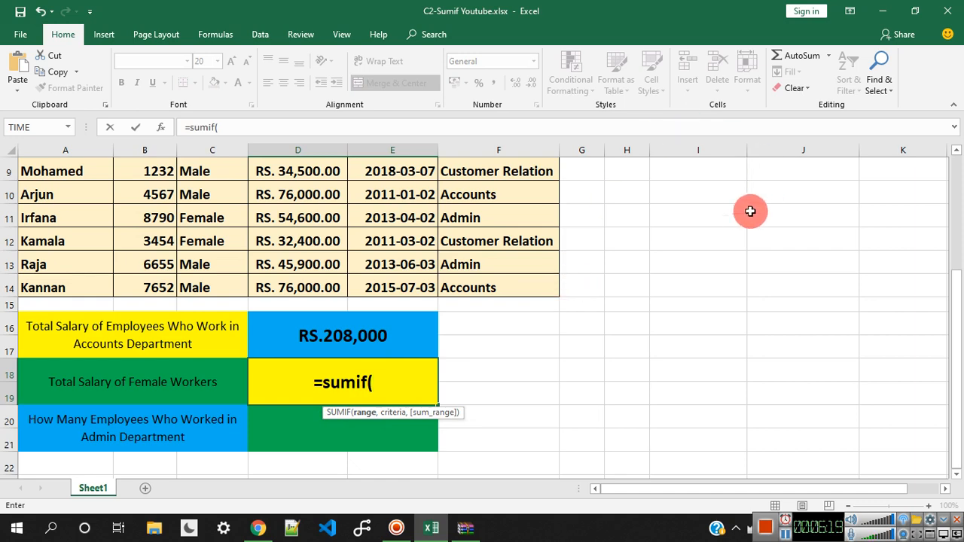
{"action": "scroll", "coordinate": [753, 226], "scroll_direction": "up", "scroll_amount": 3}
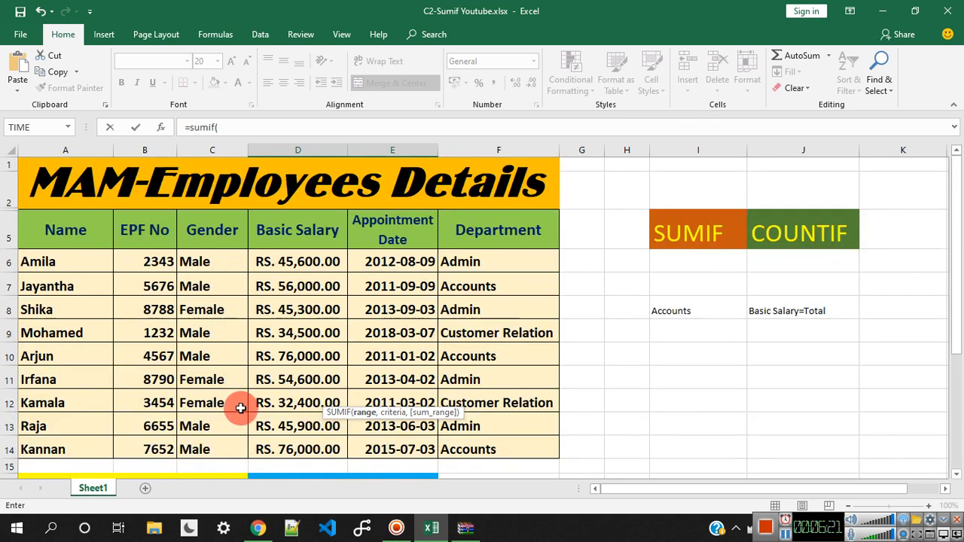
{"action": "left_click_drag", "start_coordinate": [203, 261], "coordinate": [207, 442]}
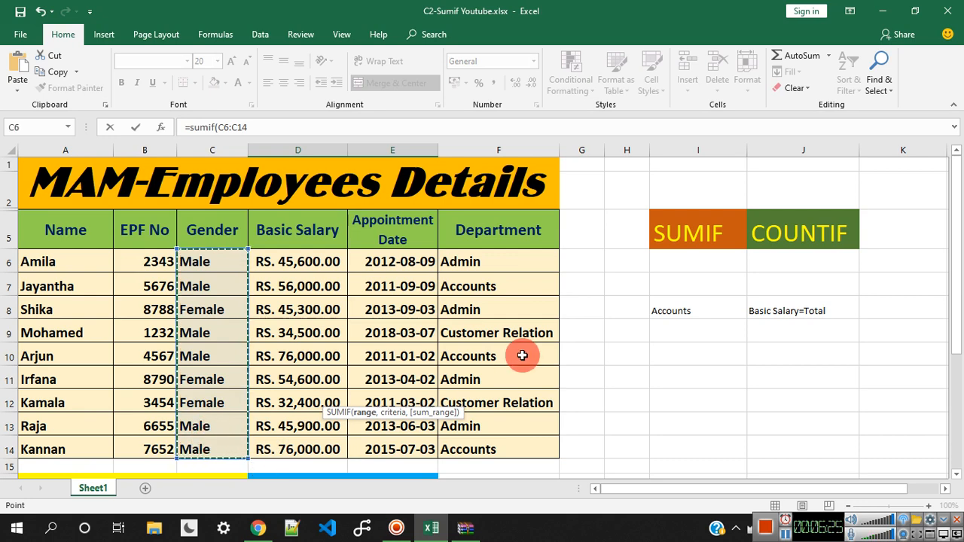
{"action": "scroll", "coordinate": [527, 355], "scroll_direction": "down", "scroll_amount": 2}
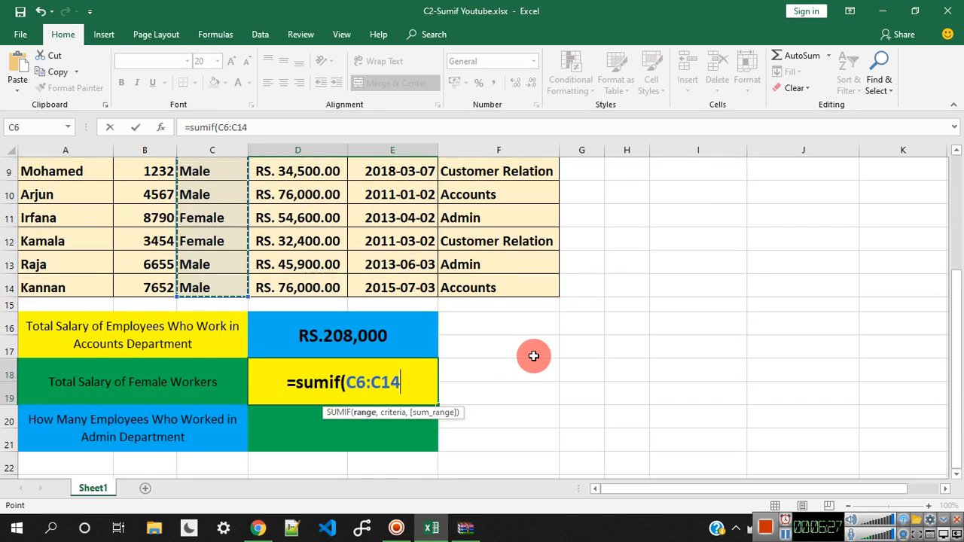
Step: Complete the SUMIF formula with cell C8 as the criterion and the Basic Salary values D6:D14 as the sum range
{"action": "type", "text": ","}
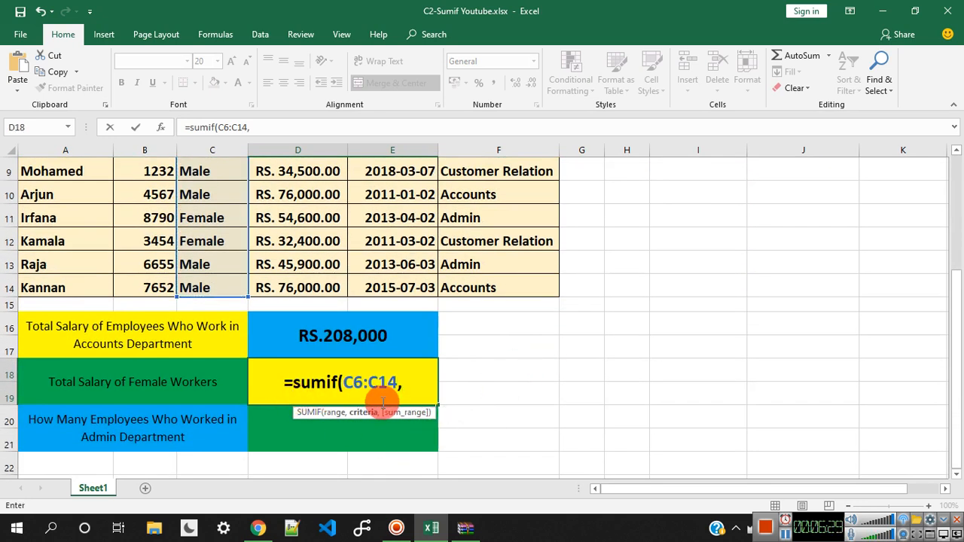
{"action": "scroll", "coordinate": [393, 402], "scroll_direction": "up", "scroll_amount": 3}
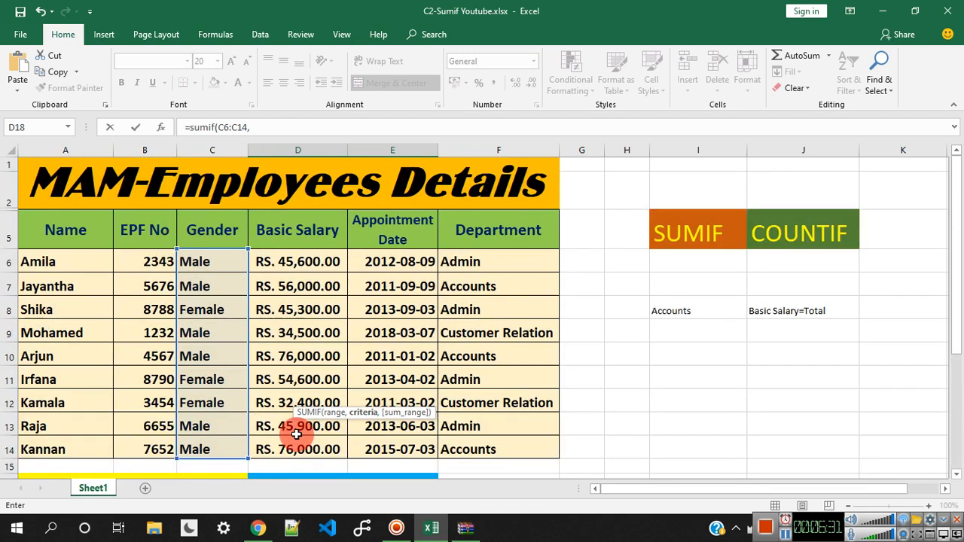
{"action": "left_click", "coordinate": [219, 311]}
{"action": "scroll", "coordinate": [942, 376], "scroll_direction": "down", "scroll_amount": 3}
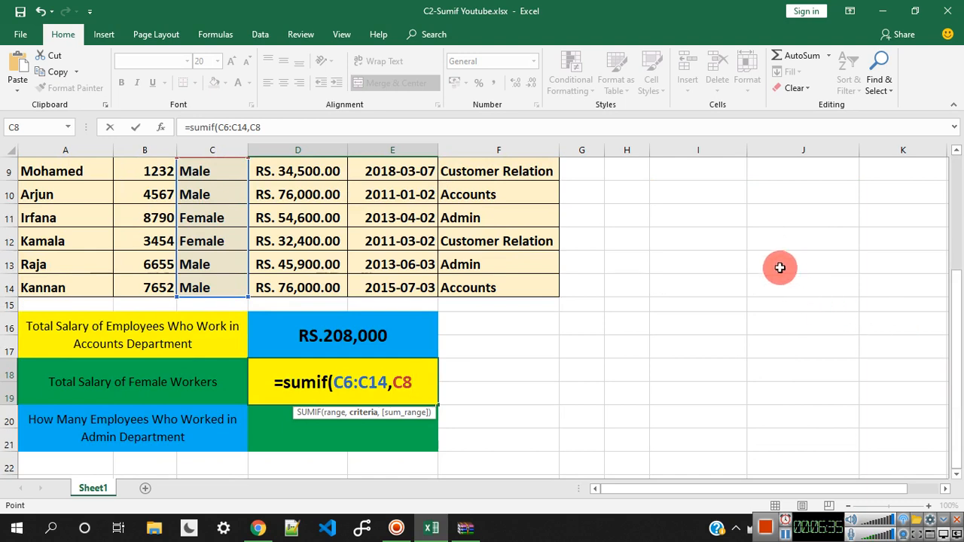
{"action": "type", "text": ","}
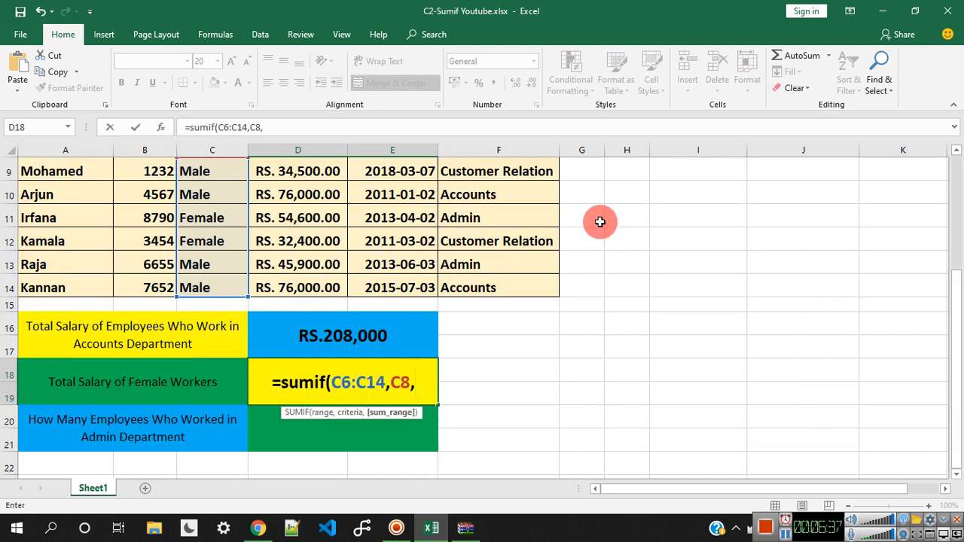
{"action": "scroll", "coordinate": [409, 411], "scroll_direction": "up", "scroll_amount": 3}
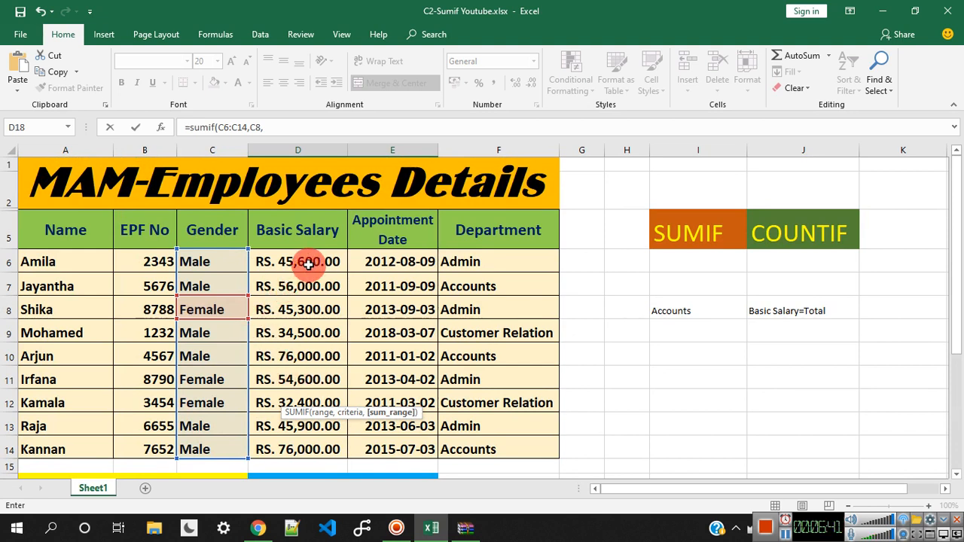
{"action": "left_click_drag", "start_coordinate": [308, 260], "coordinate": [281, 443]}
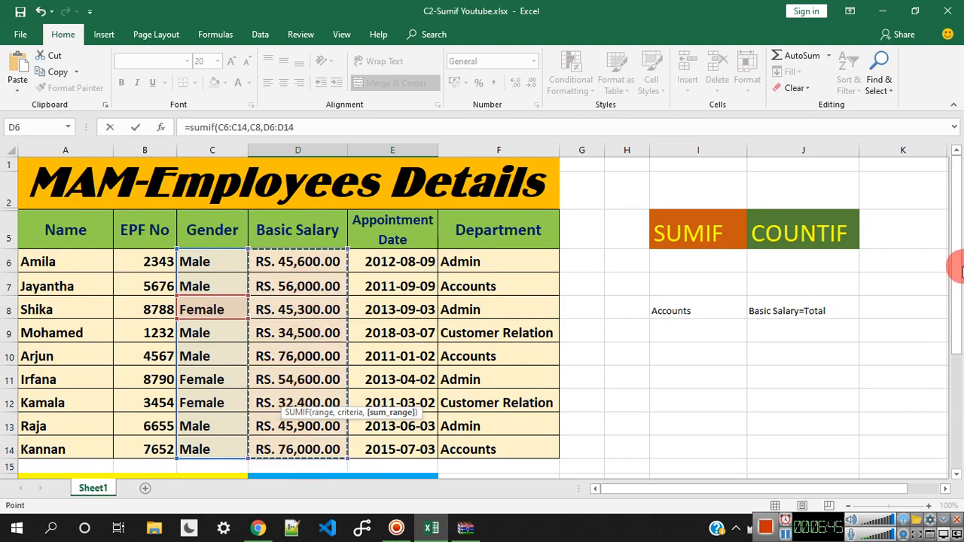
{"action": "scroll", "coordinate": [954, 266], "scroll_direction": "down", "scroll_amount": 3}
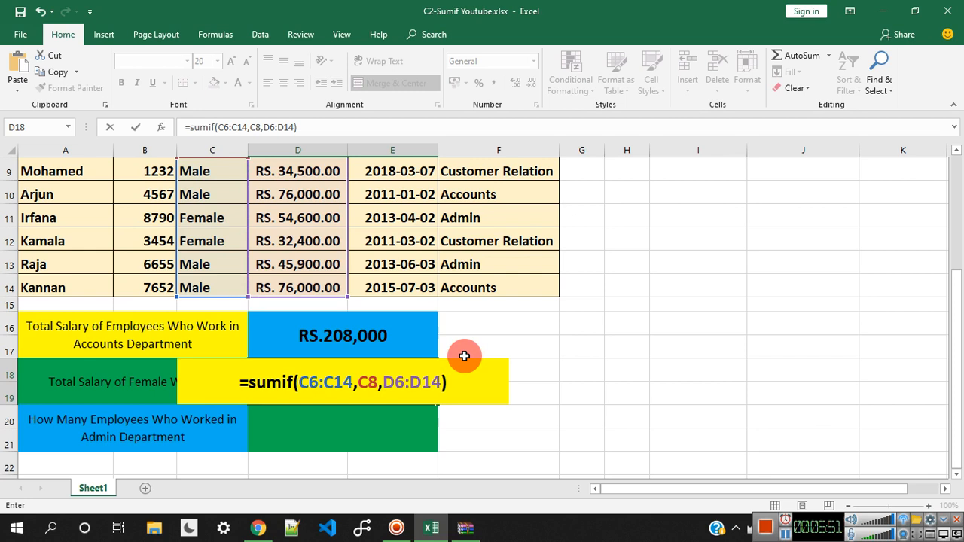
{"action": "key", "text": "Return"}
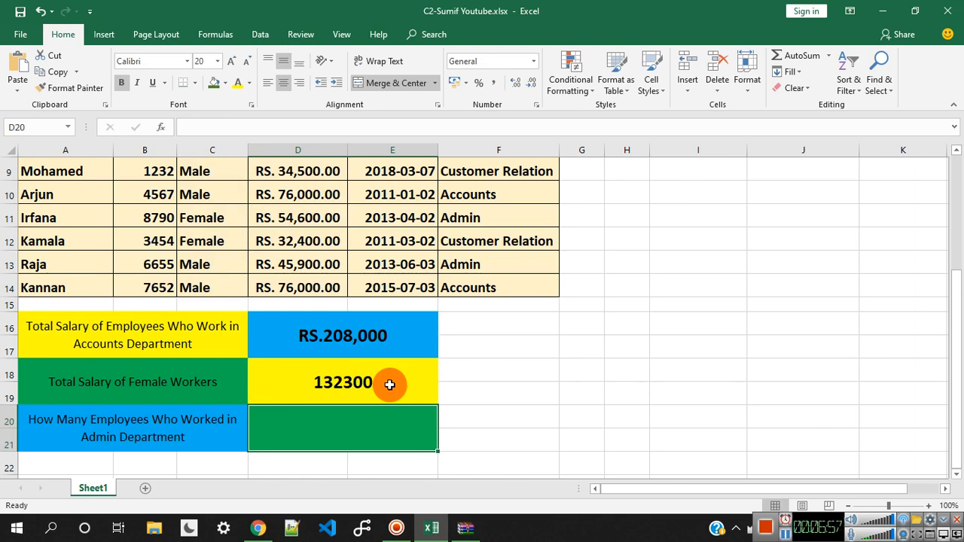
Step: Format the female workers' total salary in D18 as RS. currency with 0 decimal places
{"action": "scroll", "coordinate": [133, 400], "scroll_direction": "up", "scroll_amount": 3}
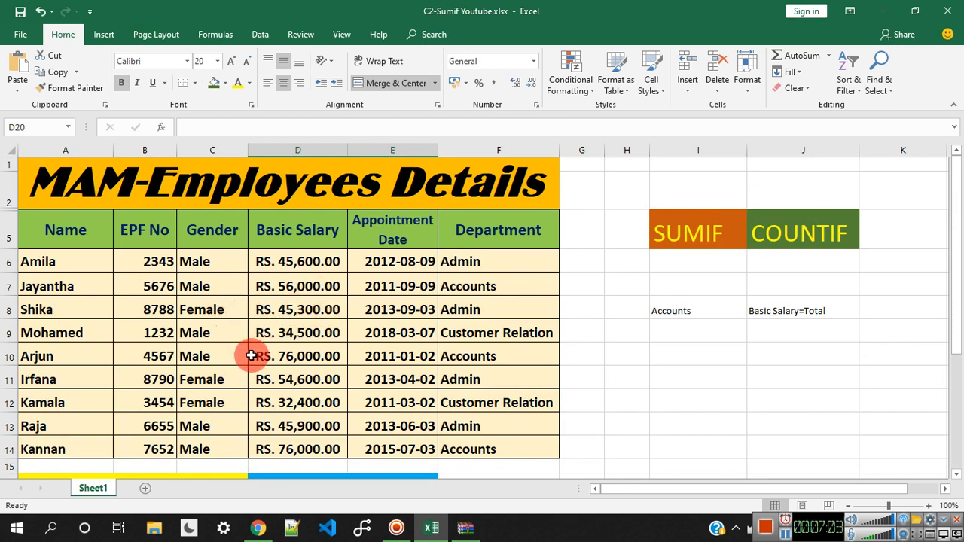
{"action": "scroll", "coordinate": [309, 380], "scroll_direction": "down", "scroll_amount": 1}
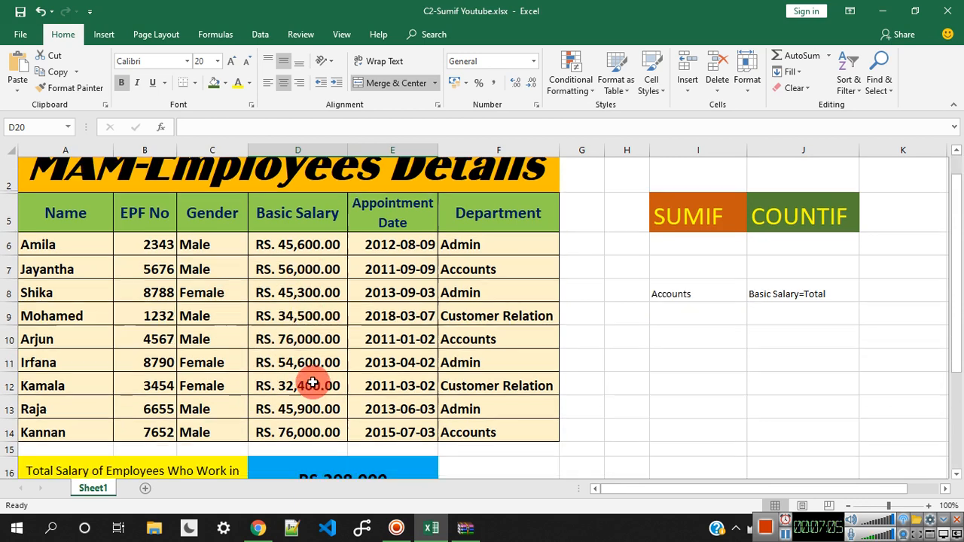
{"action": "scroll", "coordinate": [312, 382], "scroll_direction": "down", "scroll_amount": 3}
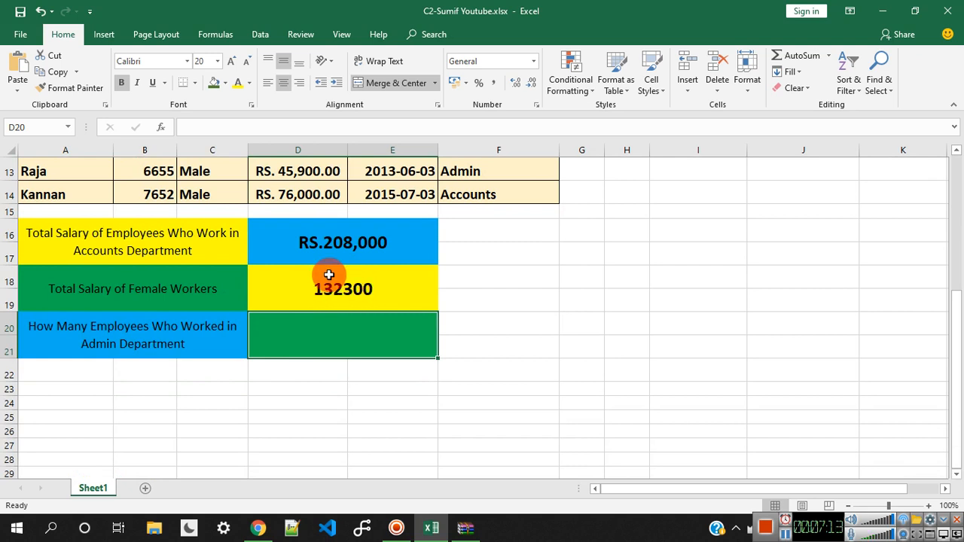
{"action": "left_click", "coordinate": [329, 244]}
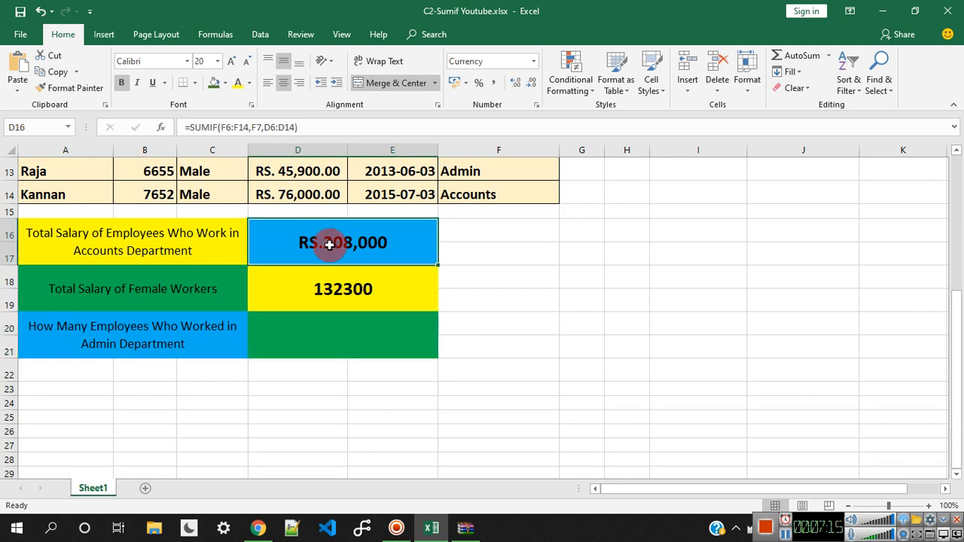
{"action": "left_click", "coordinate": [343, 292]}
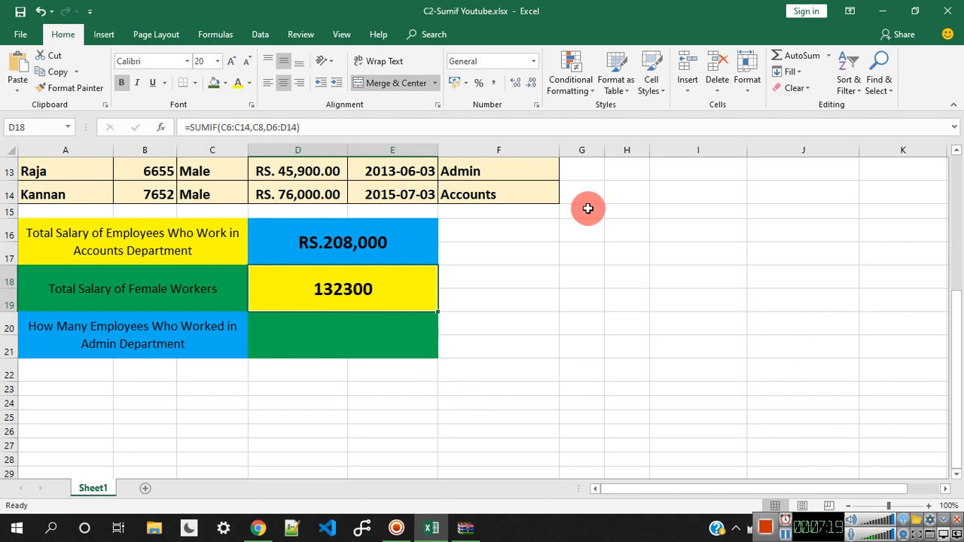
{"action": "left_click", "coordinate": [530, 61]}
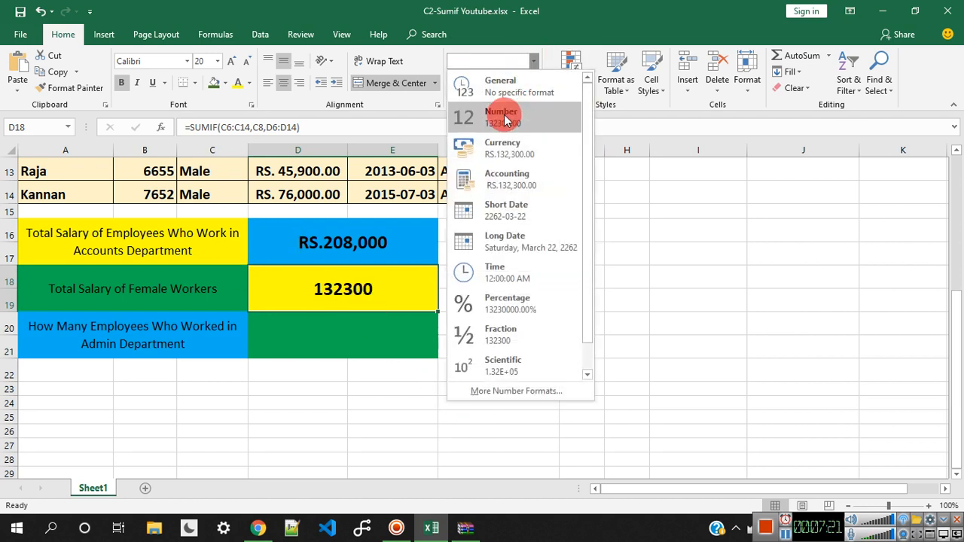
{"action": "left_click", "coordinate": [503, 149]}
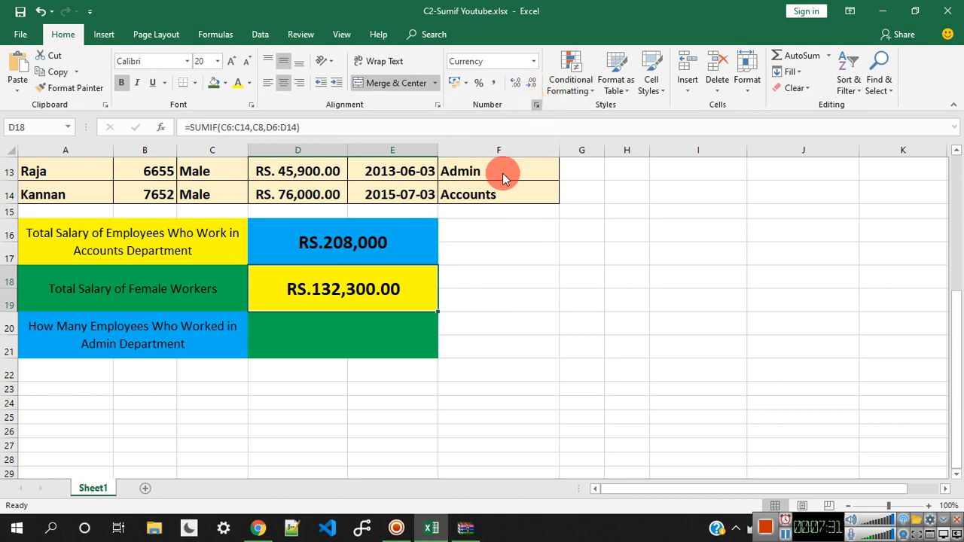
{"action": "key", "text": "ctrl+1"}
{"action": "left_click", "coordinate": [540, 177]}
{"action": "left_click", "coordinate": [540, 178]}
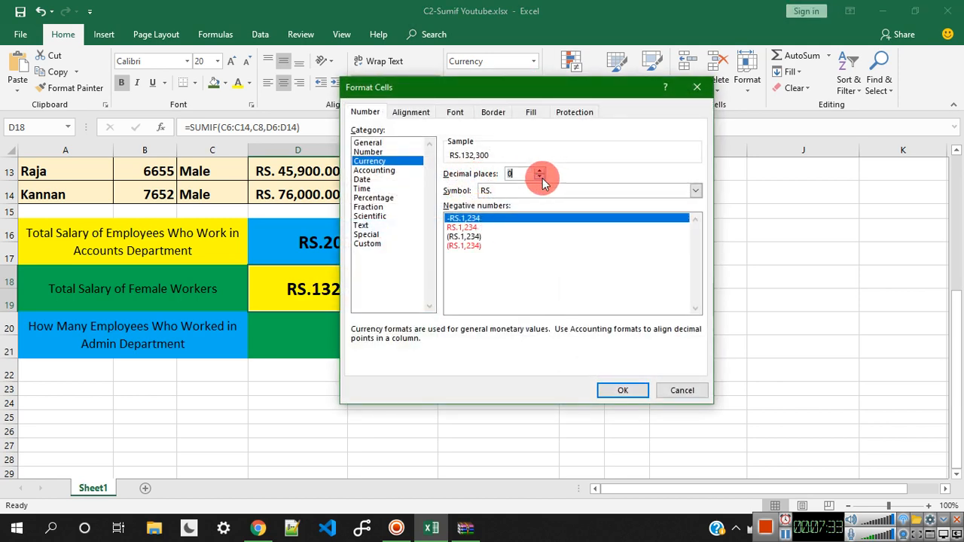
{"action": "left_click", "coordinate": [612, 392]}
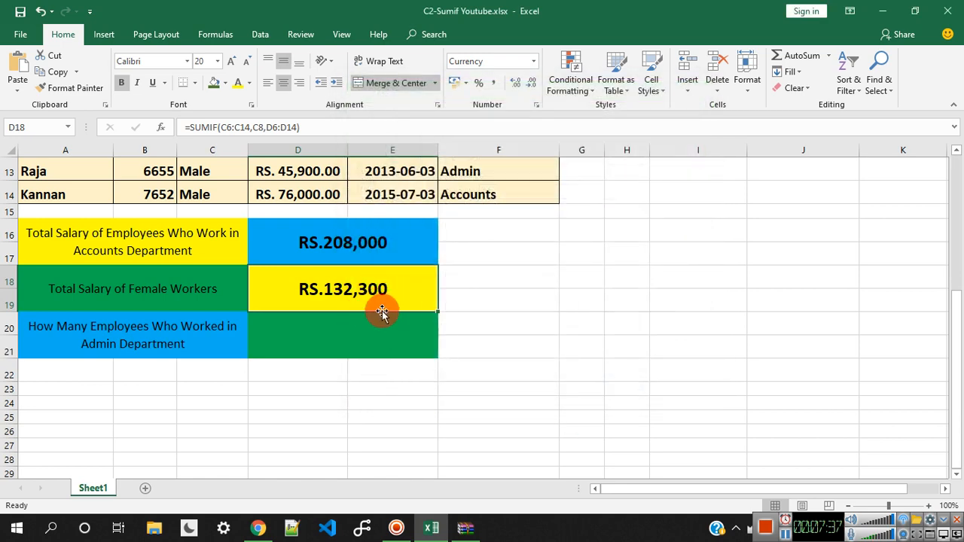
Step: Examine the Admin employee count question in A20 and the matching Admin entries in the Department column
{"action": "left_click", "coordinate": [196, 340]}
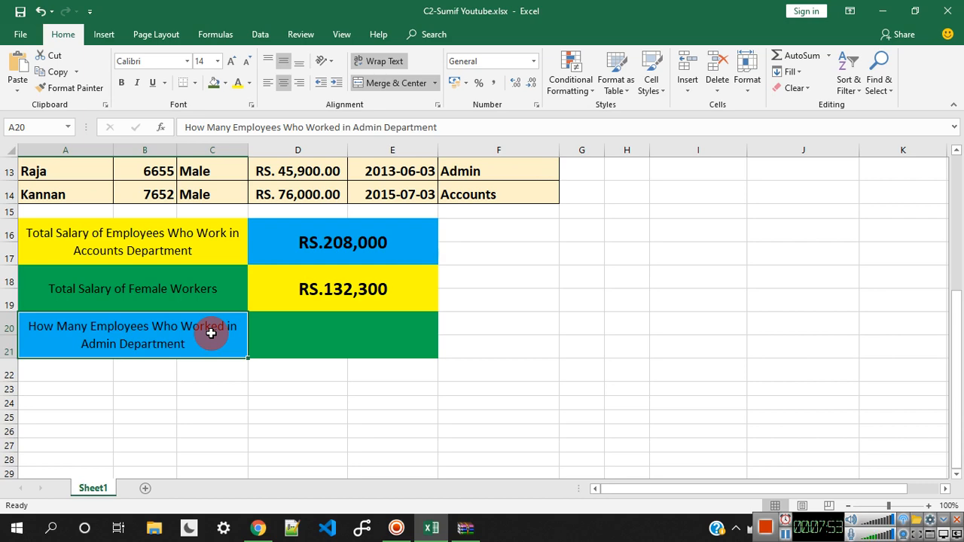
{"action": "scroll", "coordinate": [458, 254], "scroll_direction": "up", "scroll_amount": 3}
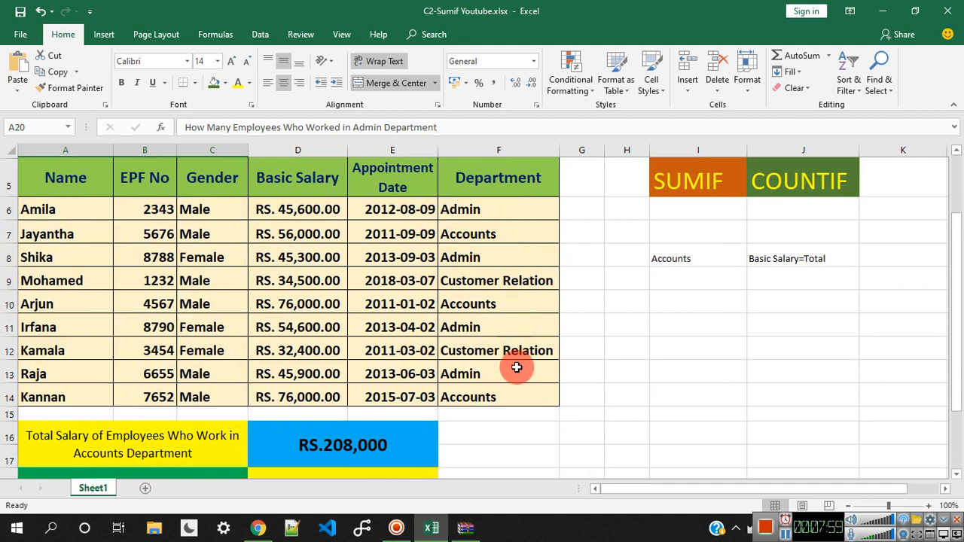
{"action": "left_click", "coordinate": [465, 213]}
{"action": "left_click", "coordinate": [484, 256]}
{"action": "left_click", "coordinate": [495, 325]}
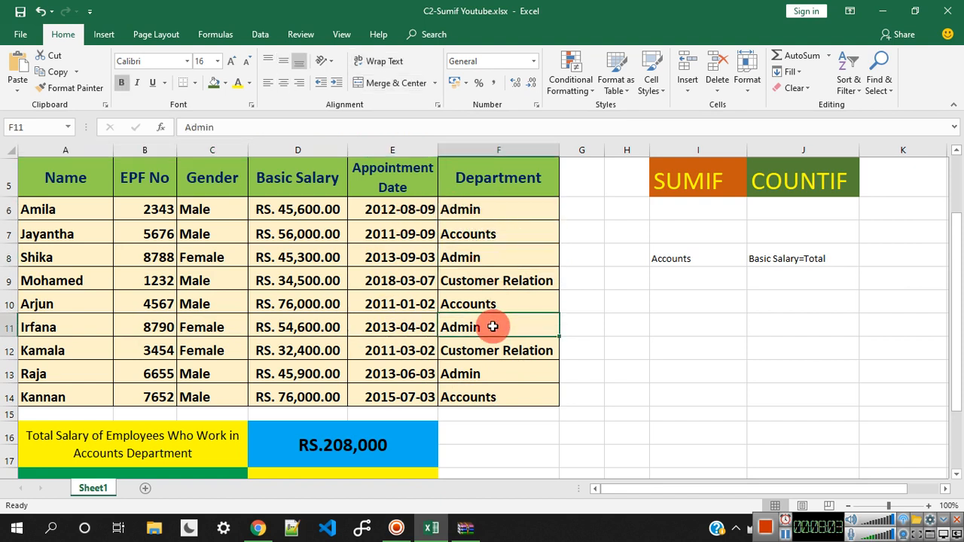
{"action": "left_click", "coordinate": [479, 375]}
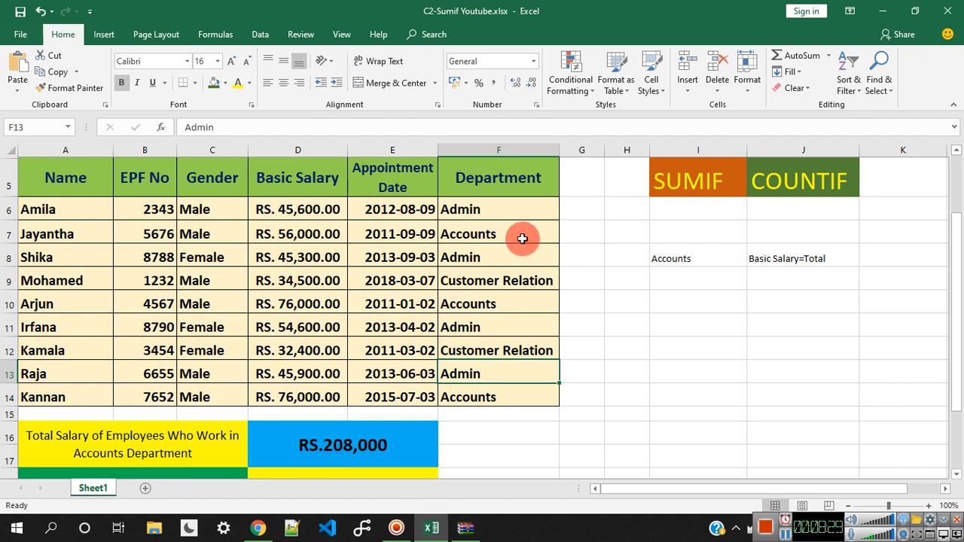
Step: Review the Admin entries in F6 and F8 and the COUNTIF heading in J5
{"action": "left_click", "coordinate": [501, 208]}
{"action": "left_click", "coordinate": [498, 255]}
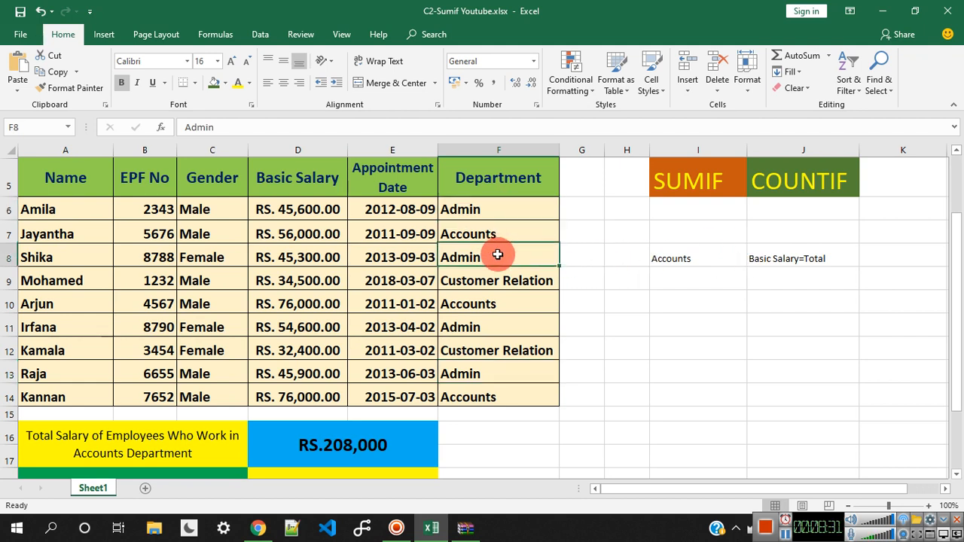
{"action": "left_click", "coordinate": [816, 186]}
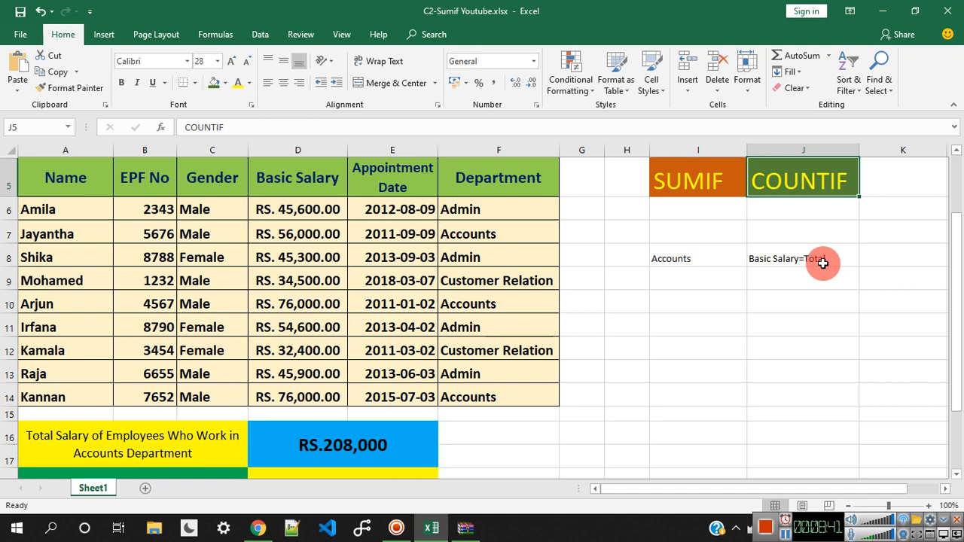
Step: Start a COUNTIF formula in D20, the Admin employee count cell, with the Department entries F6:F14 as the range
{"action": "scroll", "coordinate": [814, 257], "scroll_direction": "down", "scroll_amount": 3}
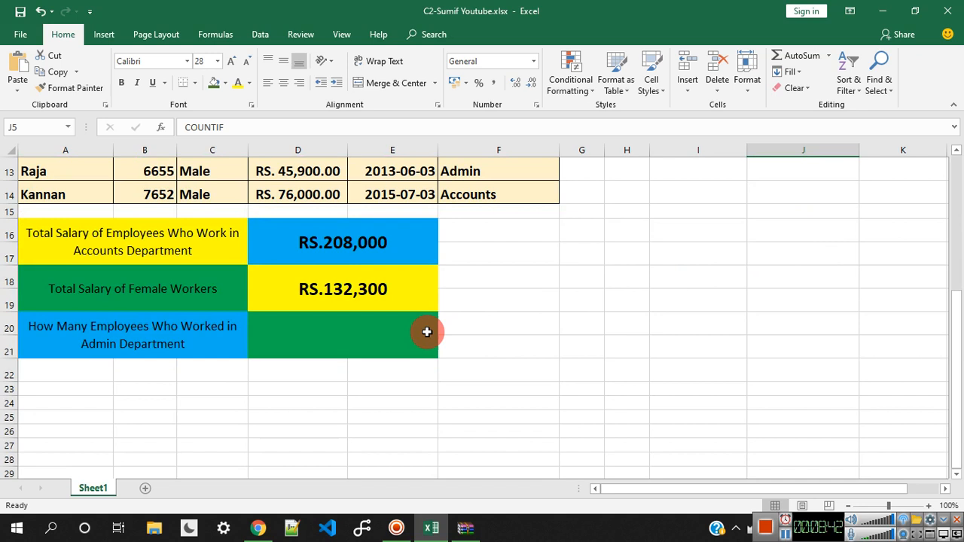
{"action": "left_click", "coordinate": [359, 351]}
{"action": "type", "text": "=c"}
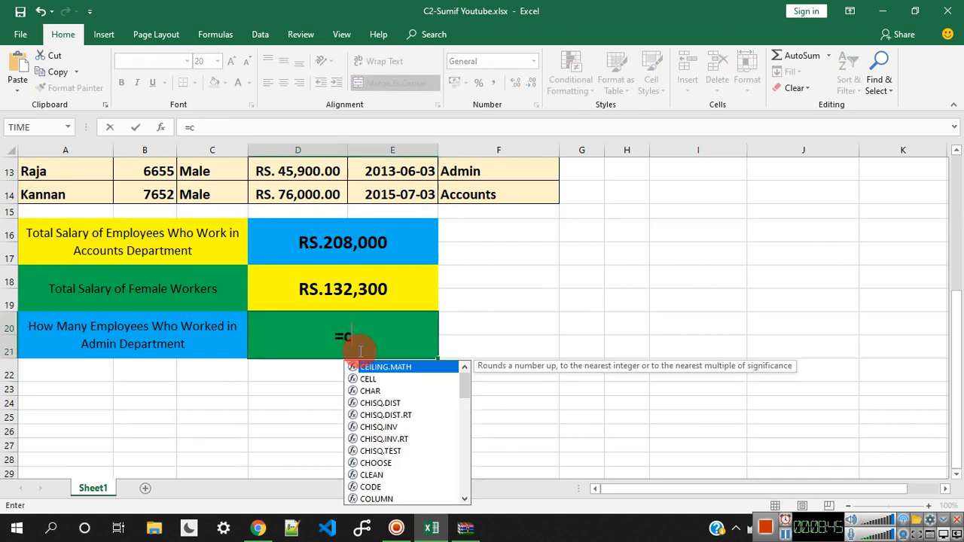
{"action": "type", "text": "ount"}
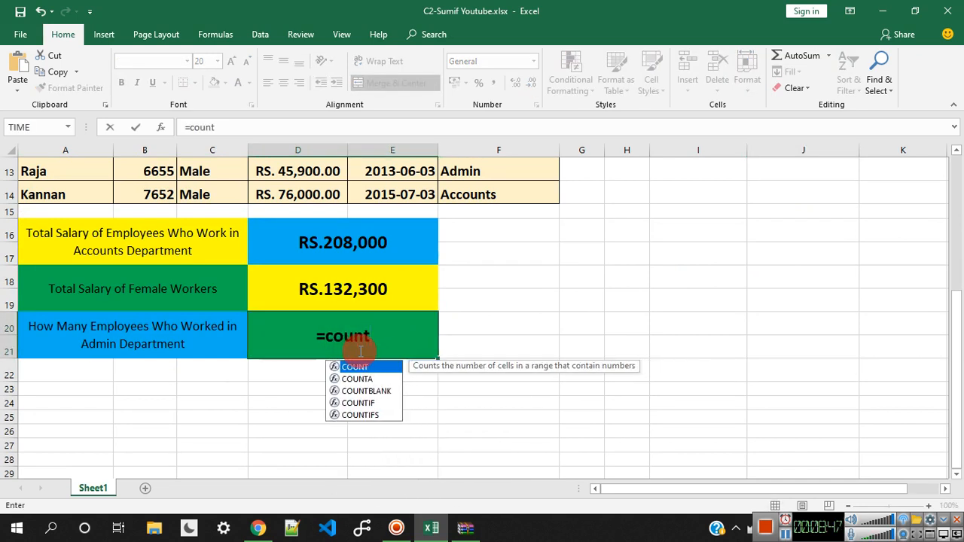
{"action": "type", "text": "if("}
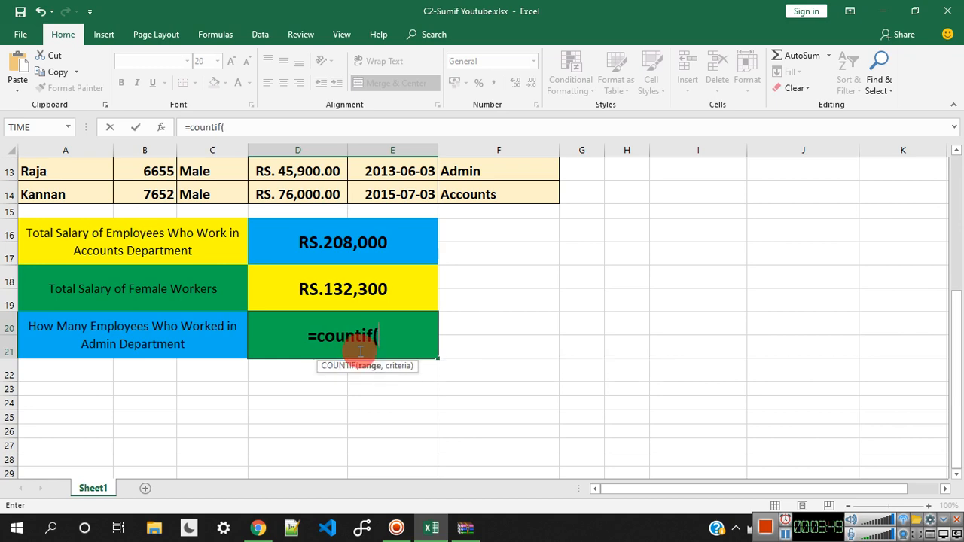
{"action": "scroll", "coordinate": [710, 418], "scroll_direction": "up", "scroll_amount": 1}
{"action": "scroll", "coordinate": [711, 419], "scroll_direction": "up", "scroll_amount": 2}
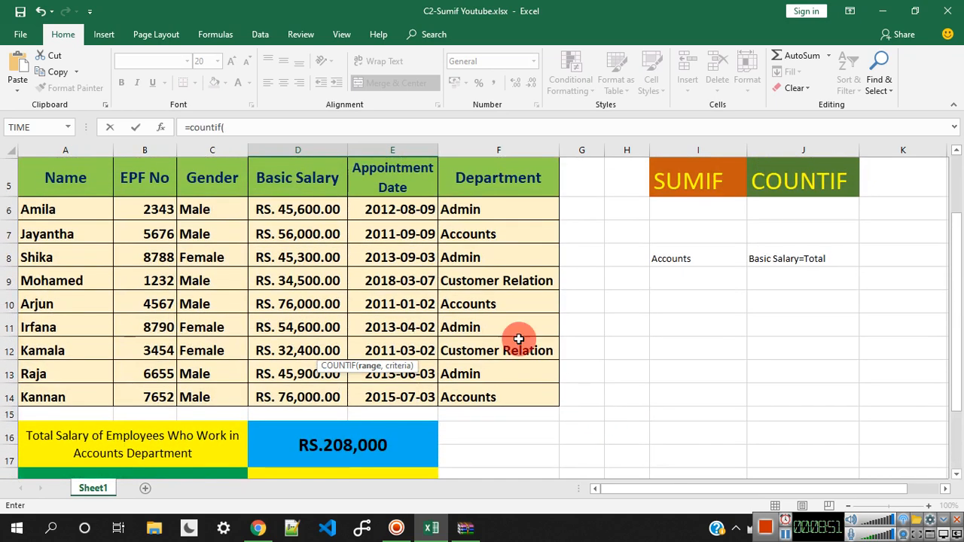
{"action": "left_click_drag", "start_coordinate": [502, 209], "coordinate": [489, 394]}
{"action": "scroll", "coordinate": [527, 302], "scroll_direction": "down", "scroll_amount": 3}
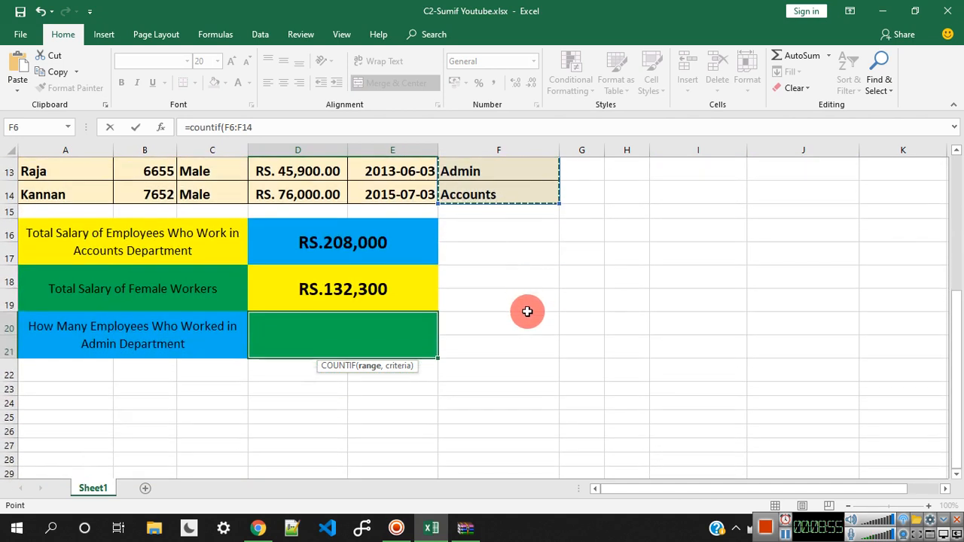
{"action": "type", "text": ","}
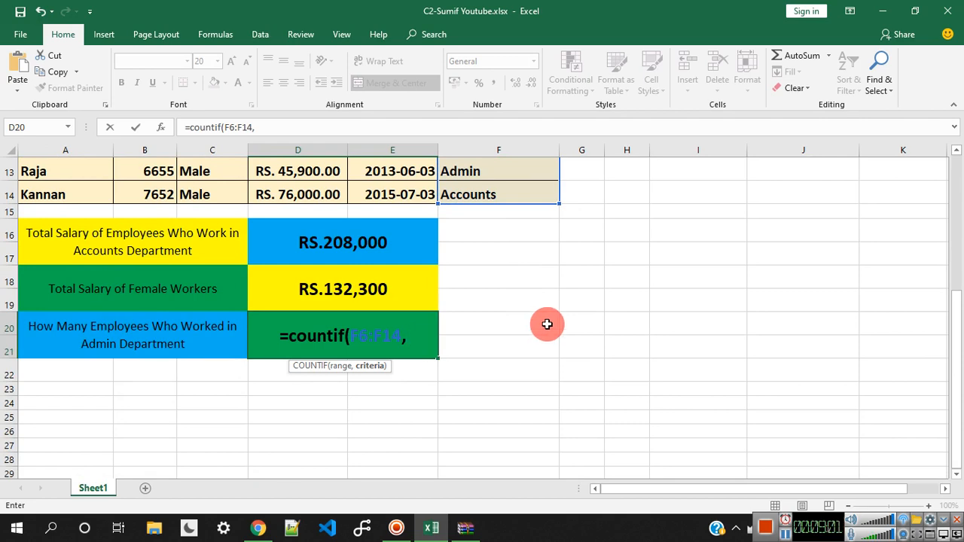
{"action": "scroll", "coordinate": [545, 324], "scroll_direction": "up", "scroll_amount": 4}
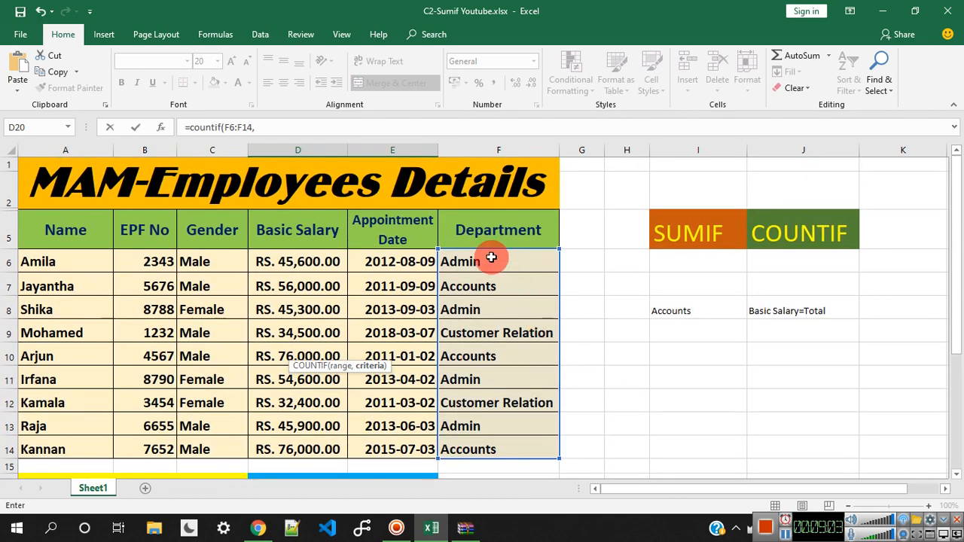
{"action": "left_click", "coordinate": [492, 258]}
{"action": "scroll", "coordinate": [505, 264], "scroll_direction": "down", "scroll_amount": 3}
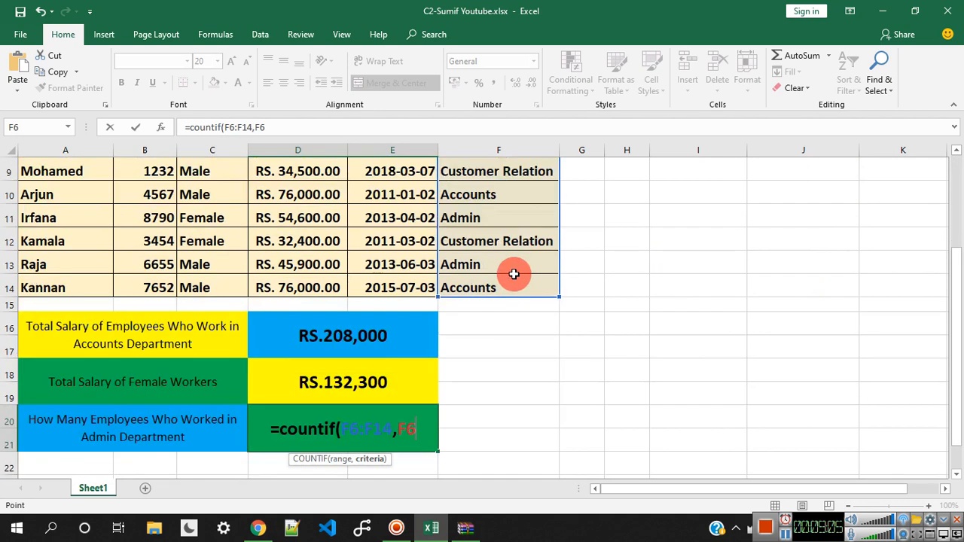
{"action": "key", "text": "BackSpace"}
{"action": "key", "text": "BackSpace"}
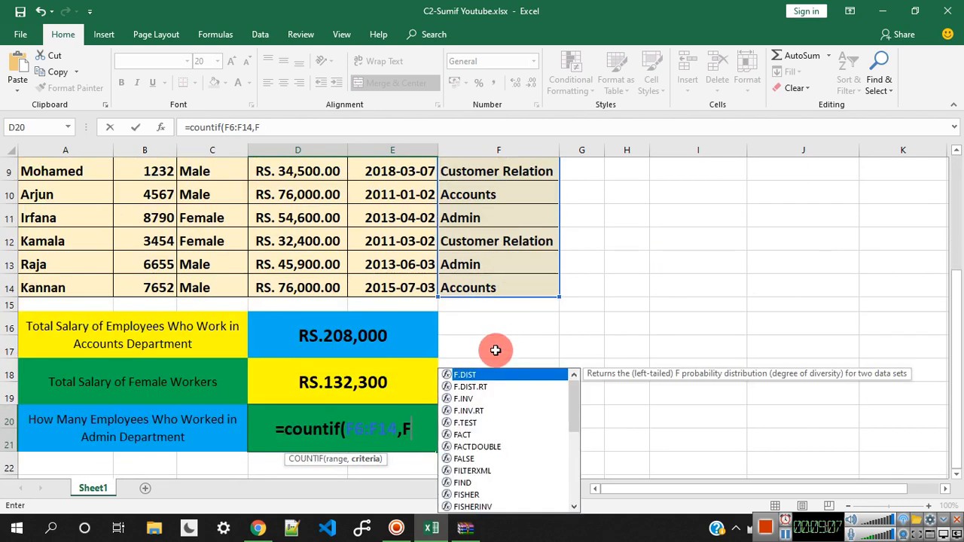
Step: Complete the COUNTIF formula in D20 with the text "Admin" as the criterion
{"action": "type", "text": "\"Admin"}
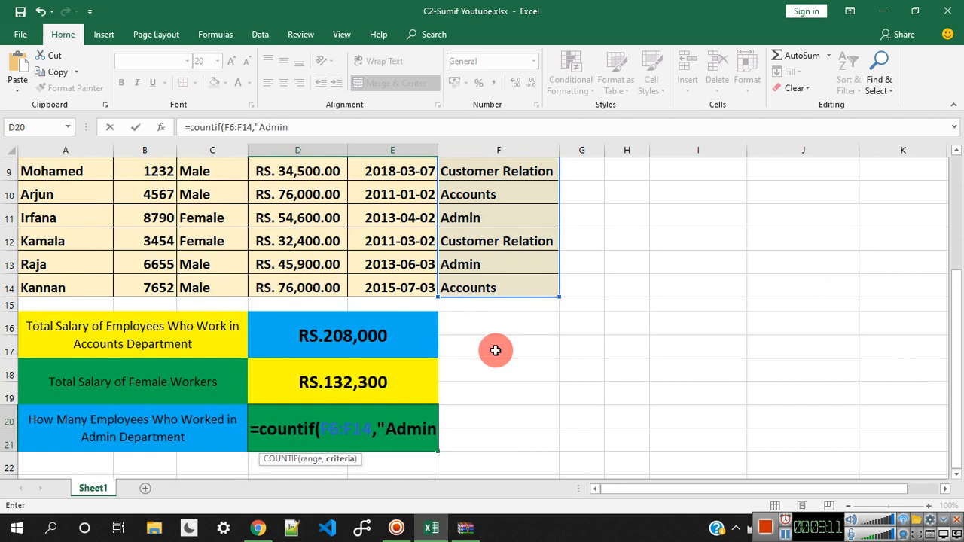
{"action": "type", "text": "\")"}
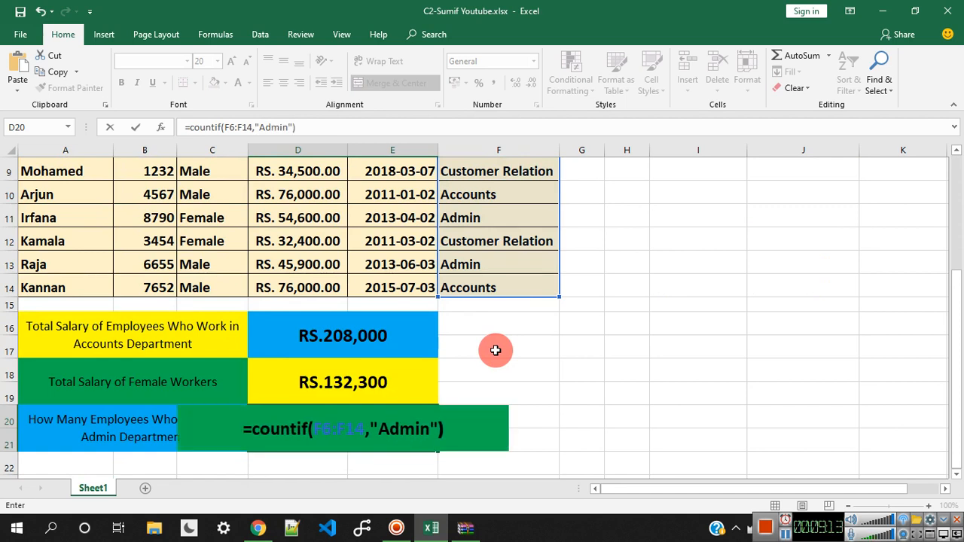
{"action": "key", "text": "Return"}
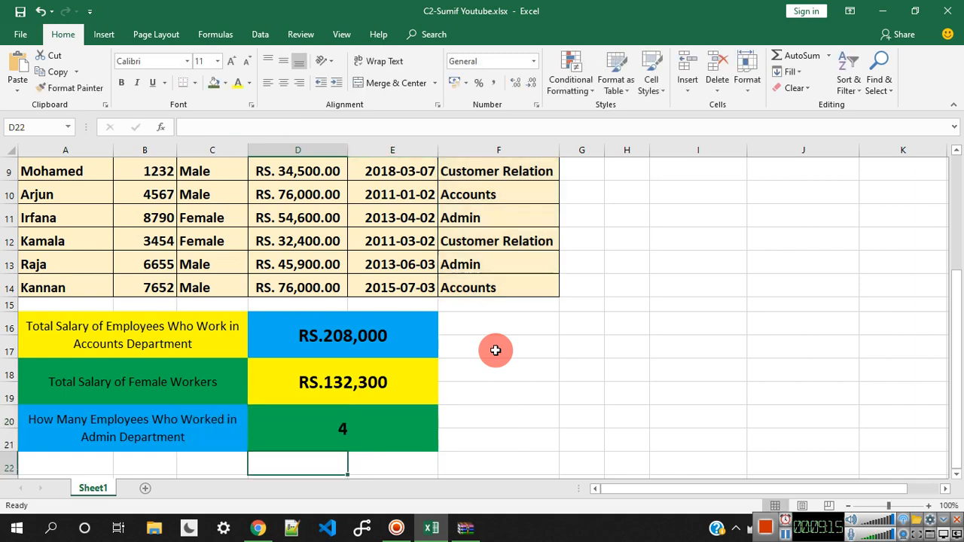
Step: Check the Admin entries in the Department column against the count in D20 and review the SUMIF and COUNTIF headings
{"action": "scroll", "coordinate": [494, 324], "scroll_direction": "up", "scroll_amount": 2}
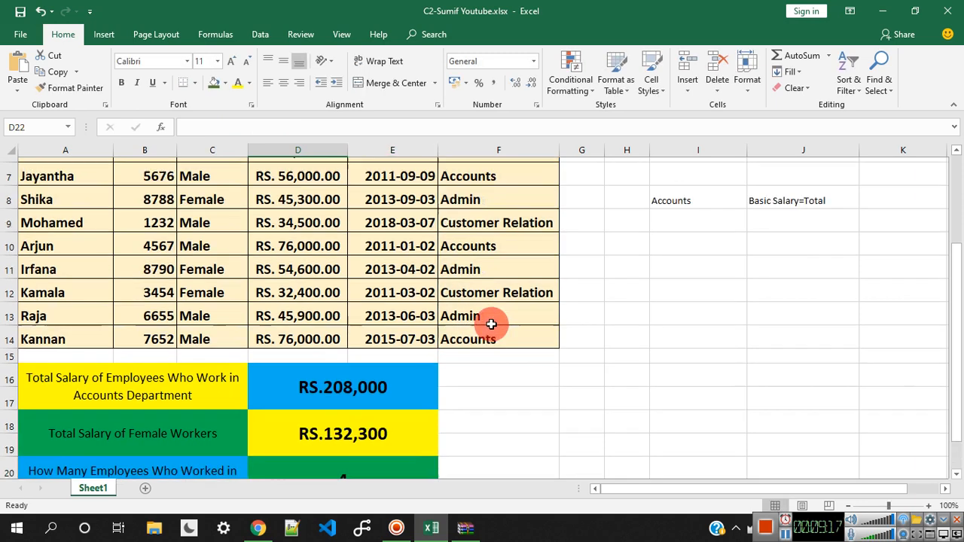
{"action": "left_click", "coordinate": [488, 206]}
{"action": "left_click", "coordinate": [490, 259]}
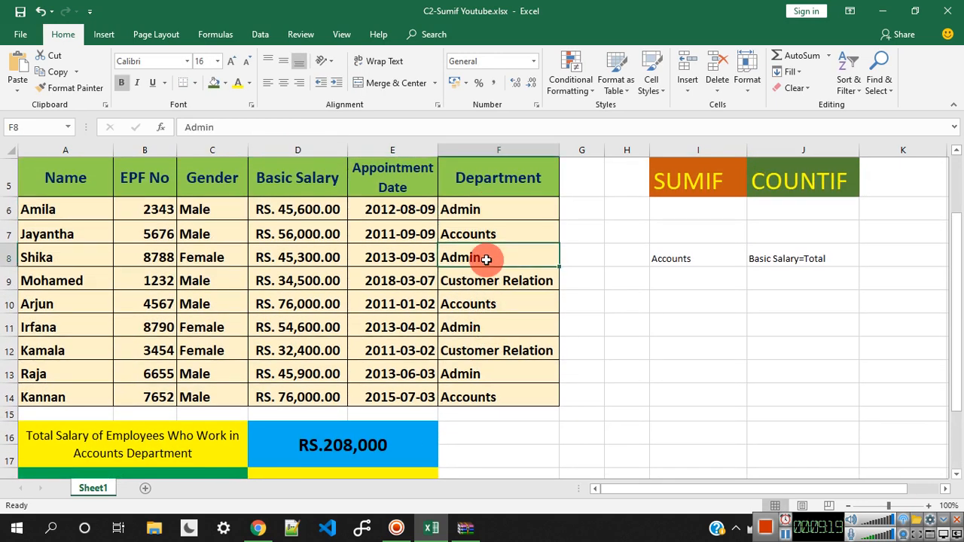
{"action": "left_click", "coordinate": [471, 327]}
{"action": "left_click", "coordinate": [479, 369]}
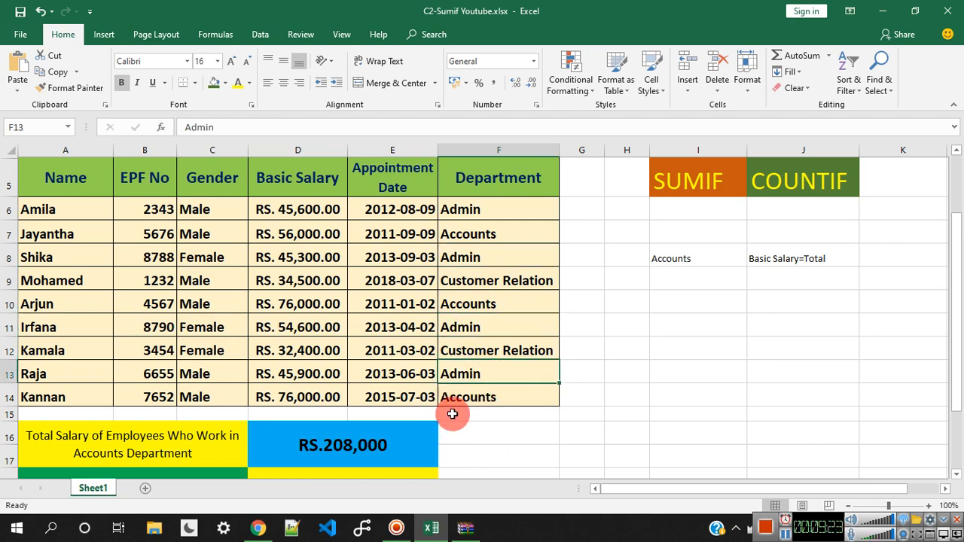
{"action": "scroll", "coordinate": [402, 372], "scroll_direction": "down", "scroll_amount": 1}
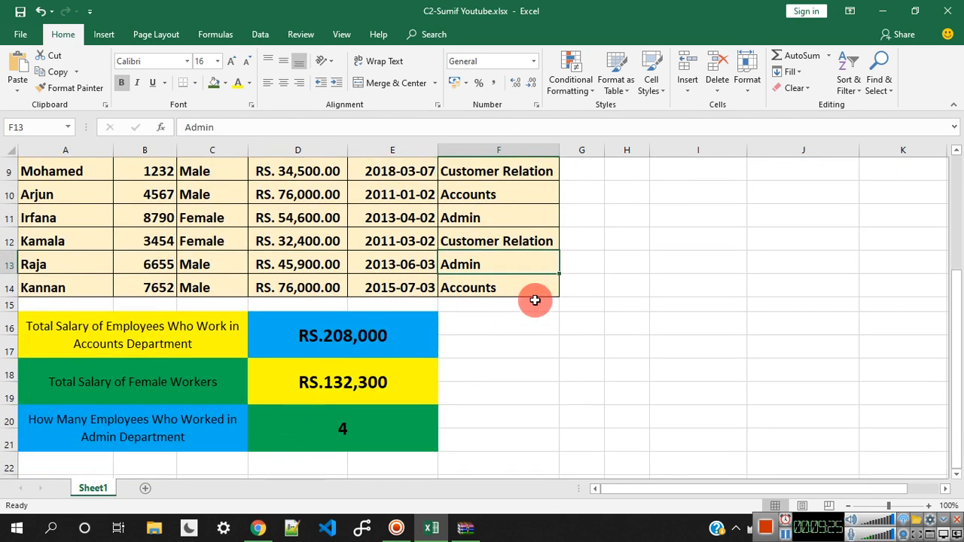
{"action": "scroll", "coordinate": [532, 297], "scroll_direction": "up", "scroll_amount": 2}
{"action": "left_click", "coordinate": [664, 232]}
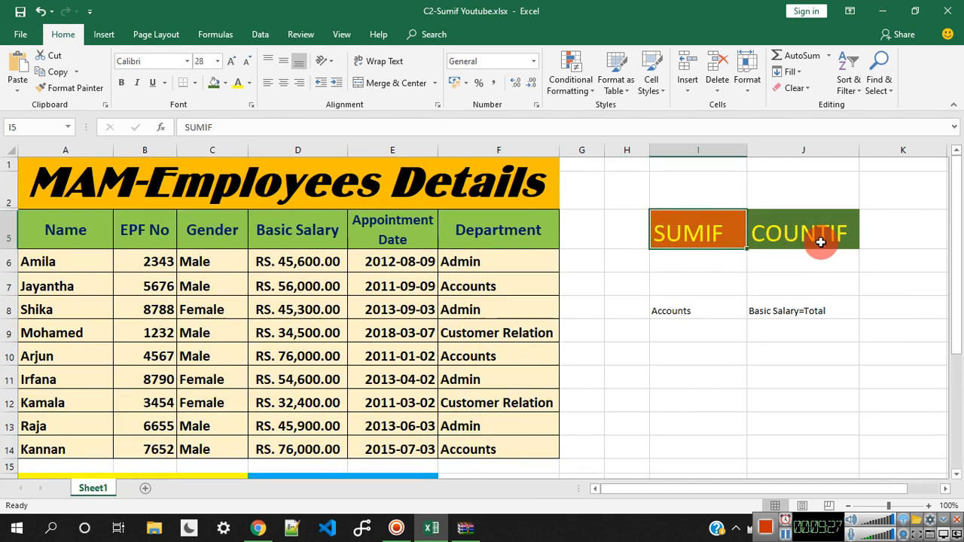
{"action": "left_click", "coordinate": [819, 244]}
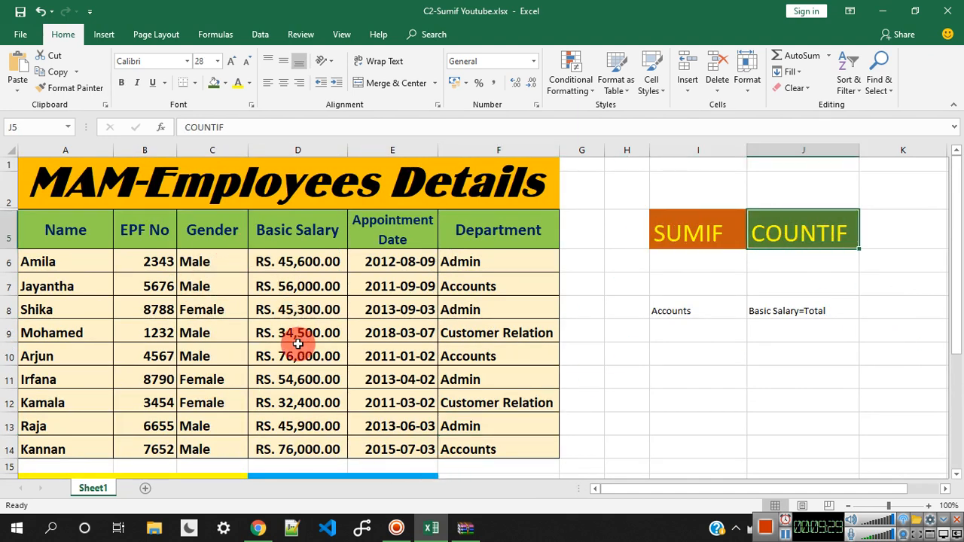
{"action": "scroll", "coordinate": [392, 354], "scroll_direction": "down", "scroll_amount": 1}
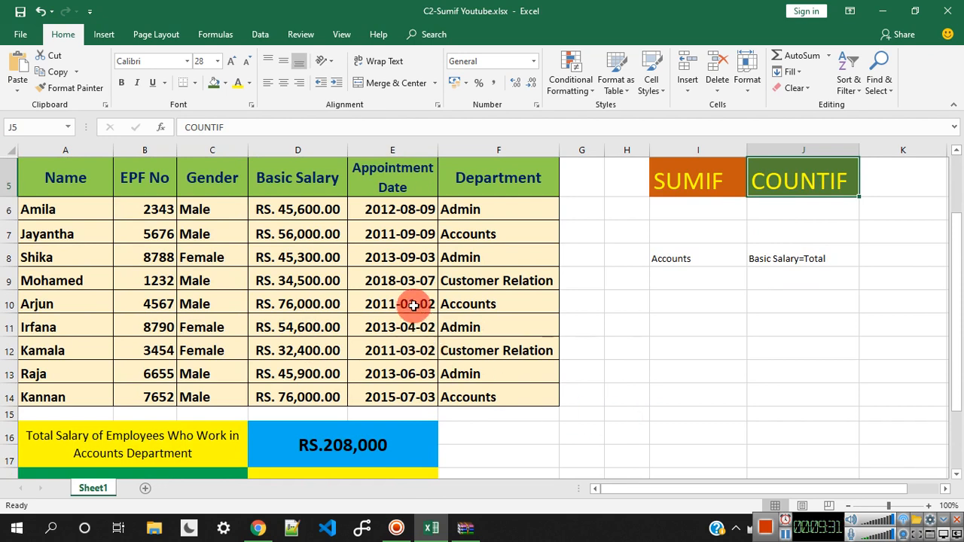